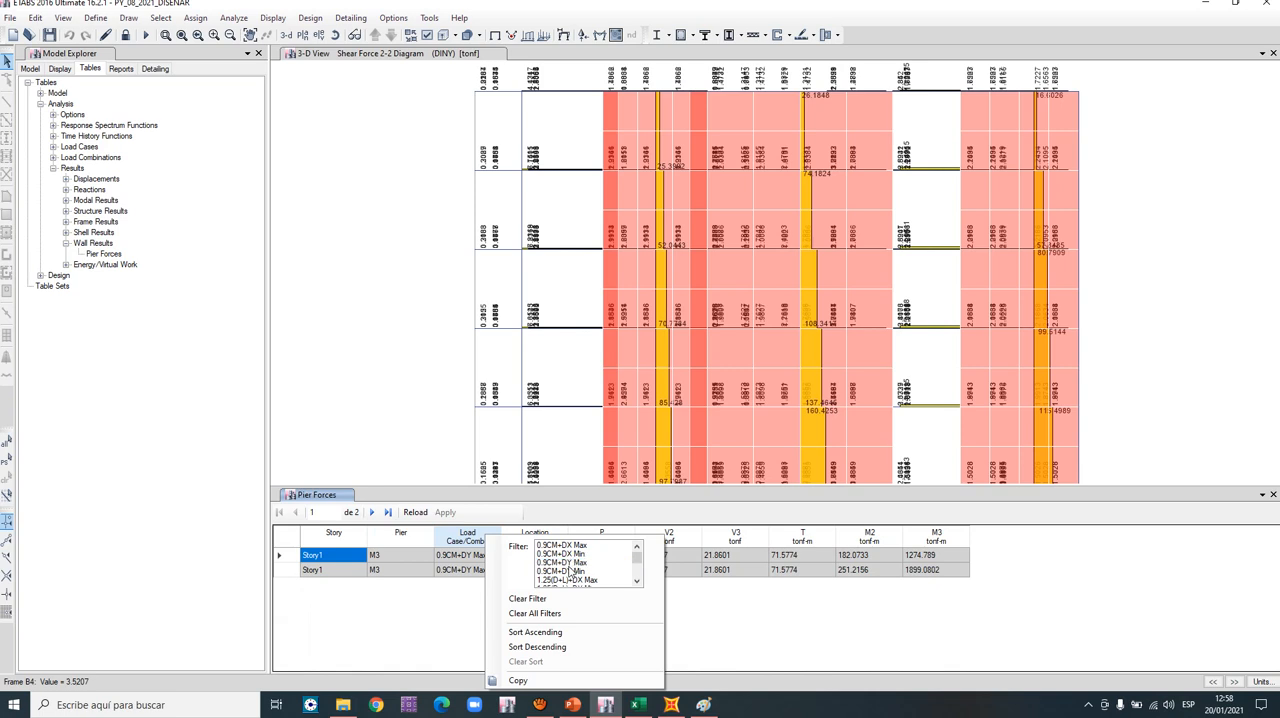
- Extend the load combination filter of the pier forces table with 0.9CM+DY Min, 1.25(D+L)+DY Max and 1.25(D+L)+DY Min
{"action": "left_click", "coordinate": [567, 571]}
{"action": "scroll", "coordinate": [568, 577], "scroll_direction": "down", "scroll_amount": 1}
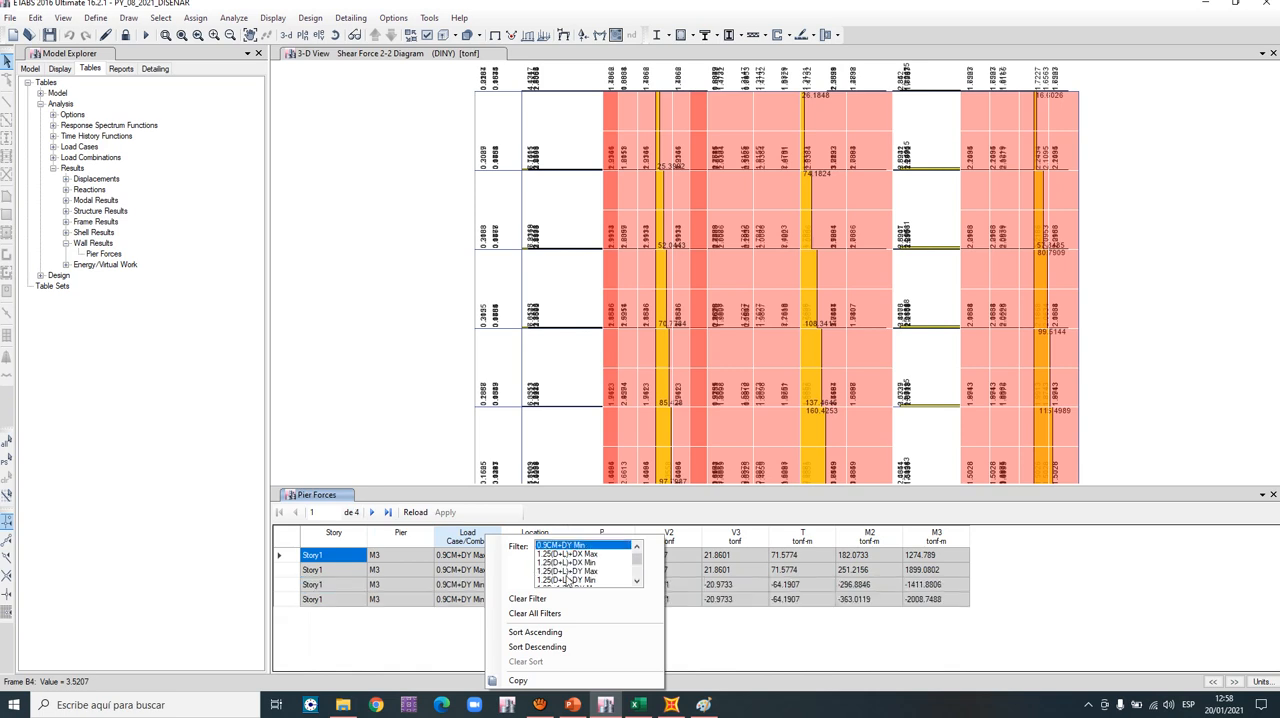
{"action": "left_click", "coordinate": [572, 574]}
{"action": "left_click", "coordinate": [572, 581]}
{"action": "left_click", "coordinate": [1000, 608]}
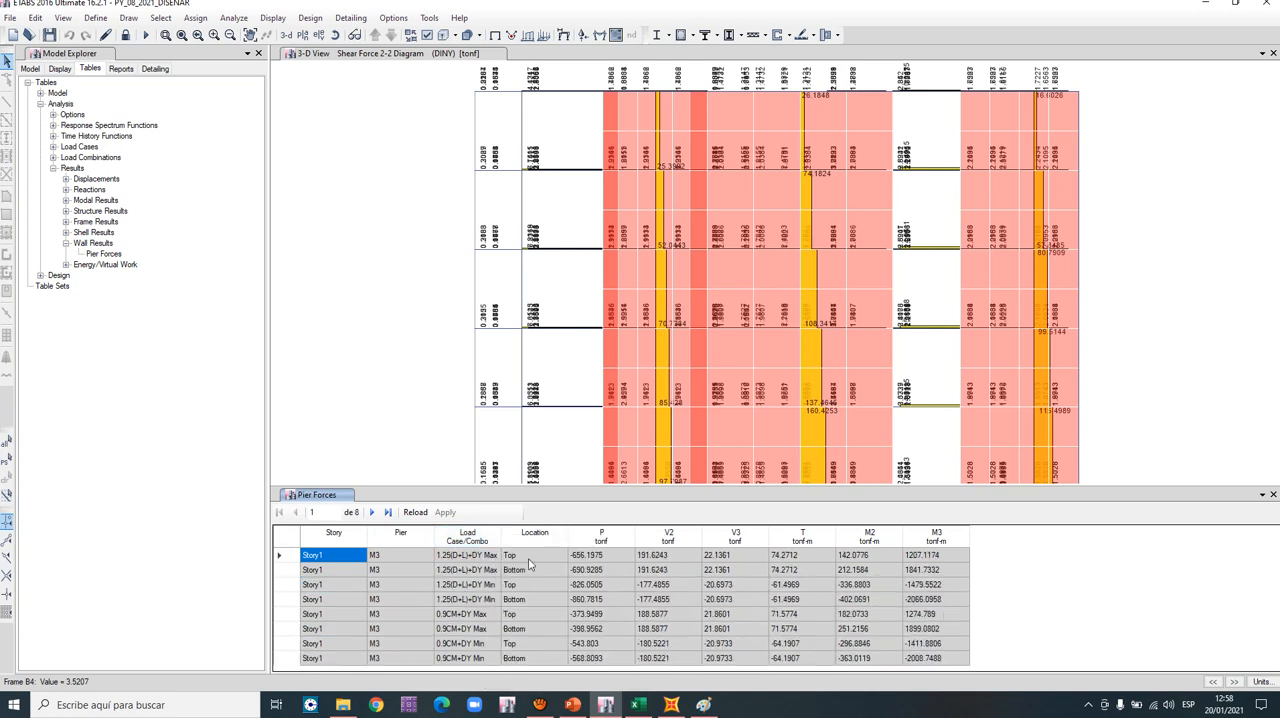
- Filter the pier forces by the Bottom location and highlight the P and V2 values of all four combinations
{"action": "left_click", "coordinate": [547, 541]}
{"action": "right_click", "coordinate": [547, 541]}
{"action": "left_click", "coordinate": [633, 547]}
{"action": "left_click", "coordinate": [1118, 611]}
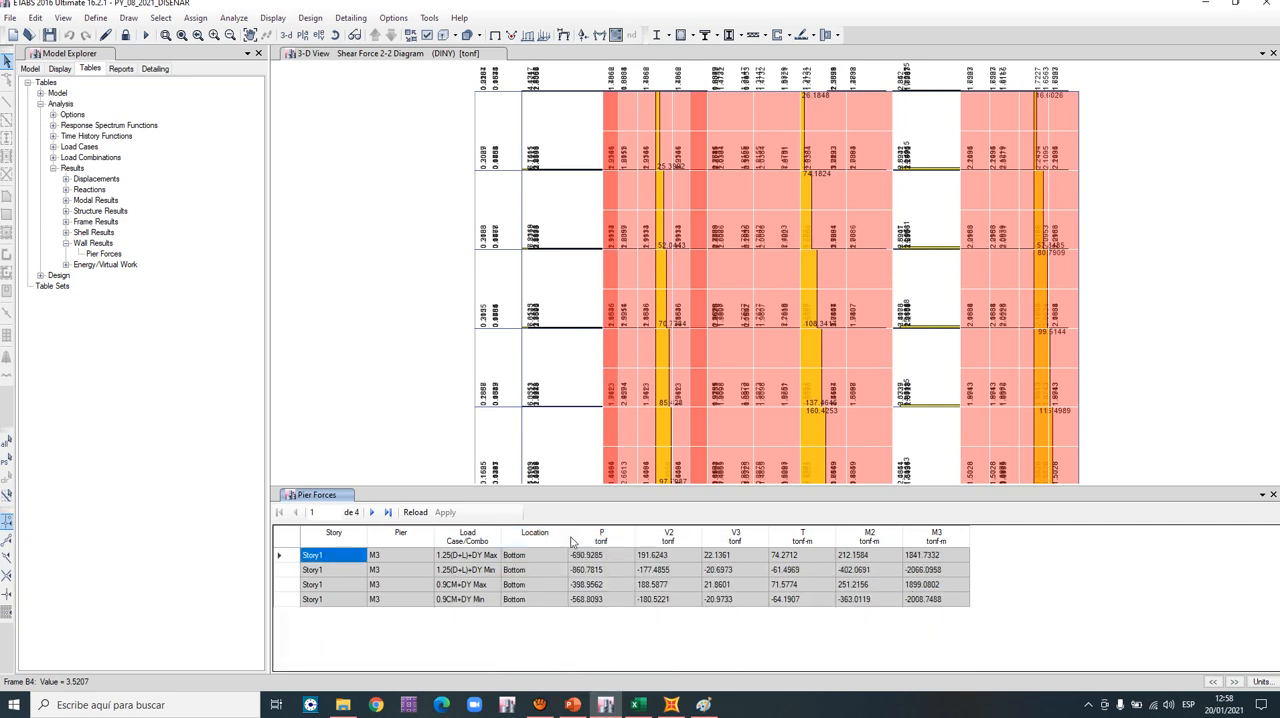
{"action": "left_click_drag", "start_coordinate": [607, 556], "coordinate": [659, 611]}
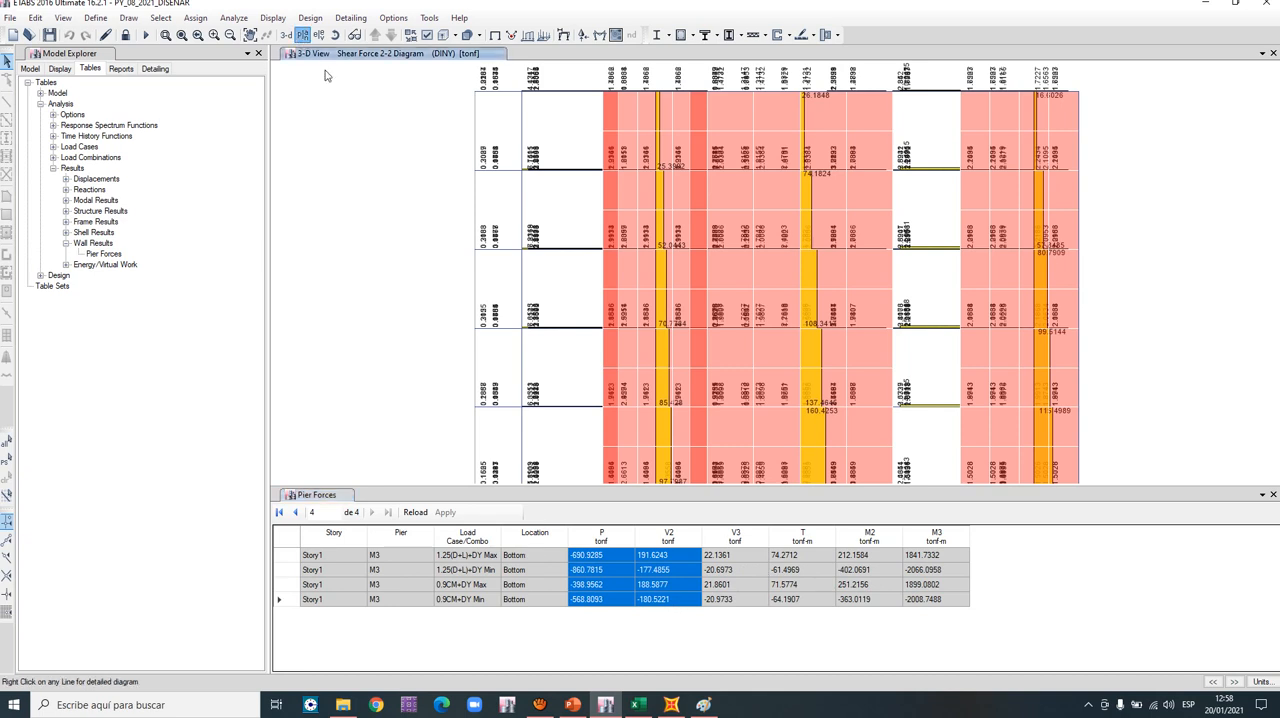
- Show the Story1 plan view at Z = 3.4 m without the force diagram, focused on the C-shaped wall M3
{"action": "left_click", "coordinate": [302, 35]}
{"action": "left_click", "coordinate": [568, 359]}
{"action": "left_click", "coordinate": [690, 510]}
{"action": "left_click", "coordinate": [580, 509]}
{"action": "scroll", "coordinate": [821, 235], "scroll_direction": "up", "scroll_amount": 4}
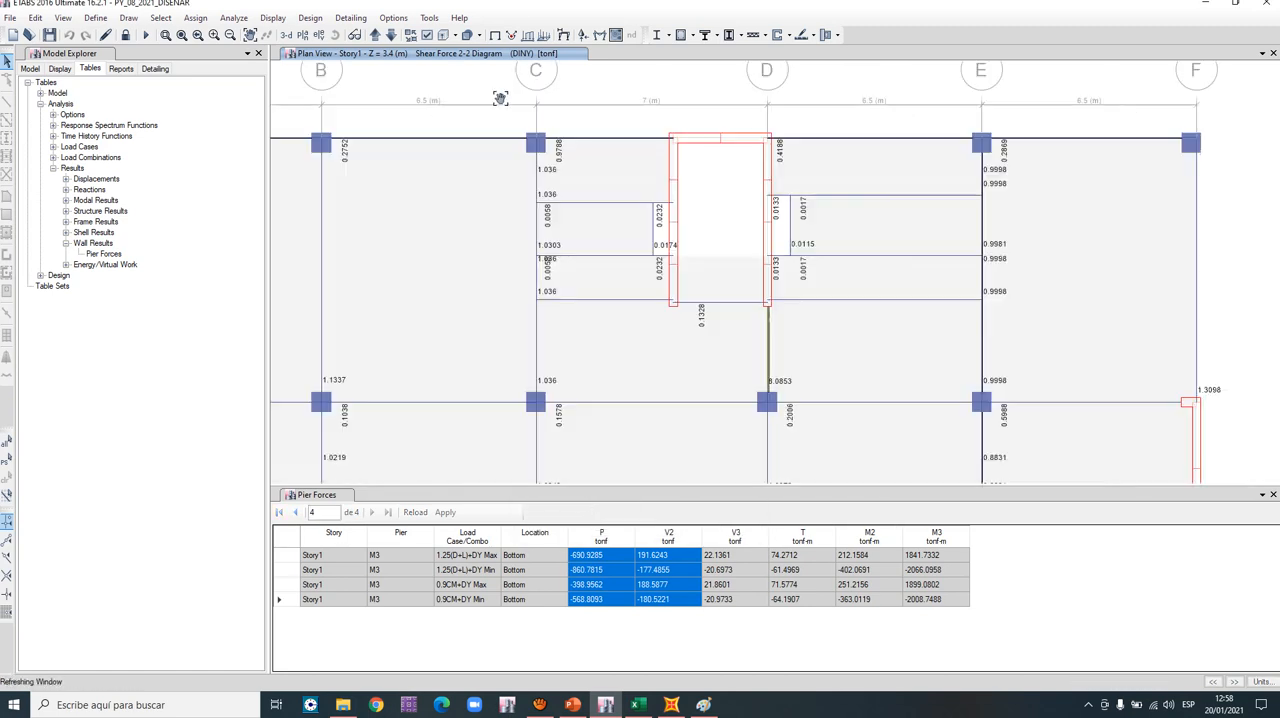
{"action": "left_click", "coordinate": [494, 34]}
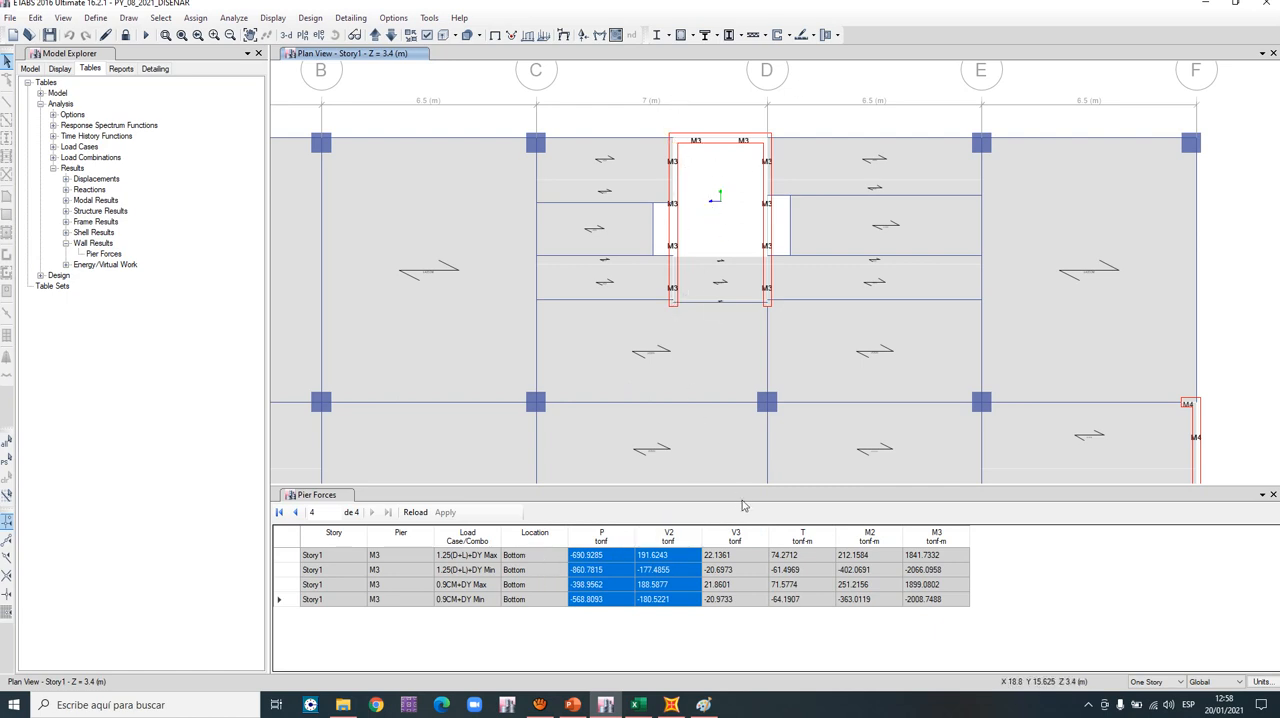
- Highlight the M3 moments of the four combinations together with the P and V2 values in the pier forces table
{"action": "left_click_drag", "start_coordinate": [668, 558], "coordinate": [631, 607]}
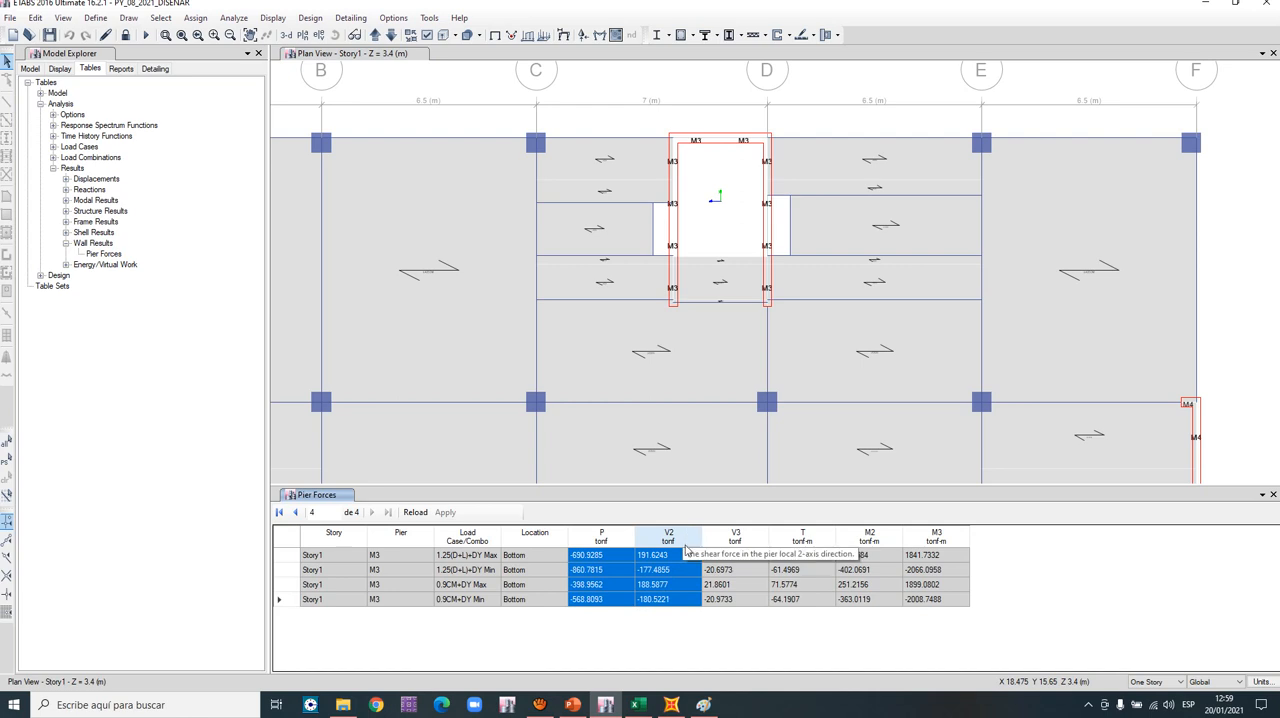
{"action": "left_click_drag", "start_coordinate": [932, 556], "coordinate": [929, 603], "text": "ctrl"}
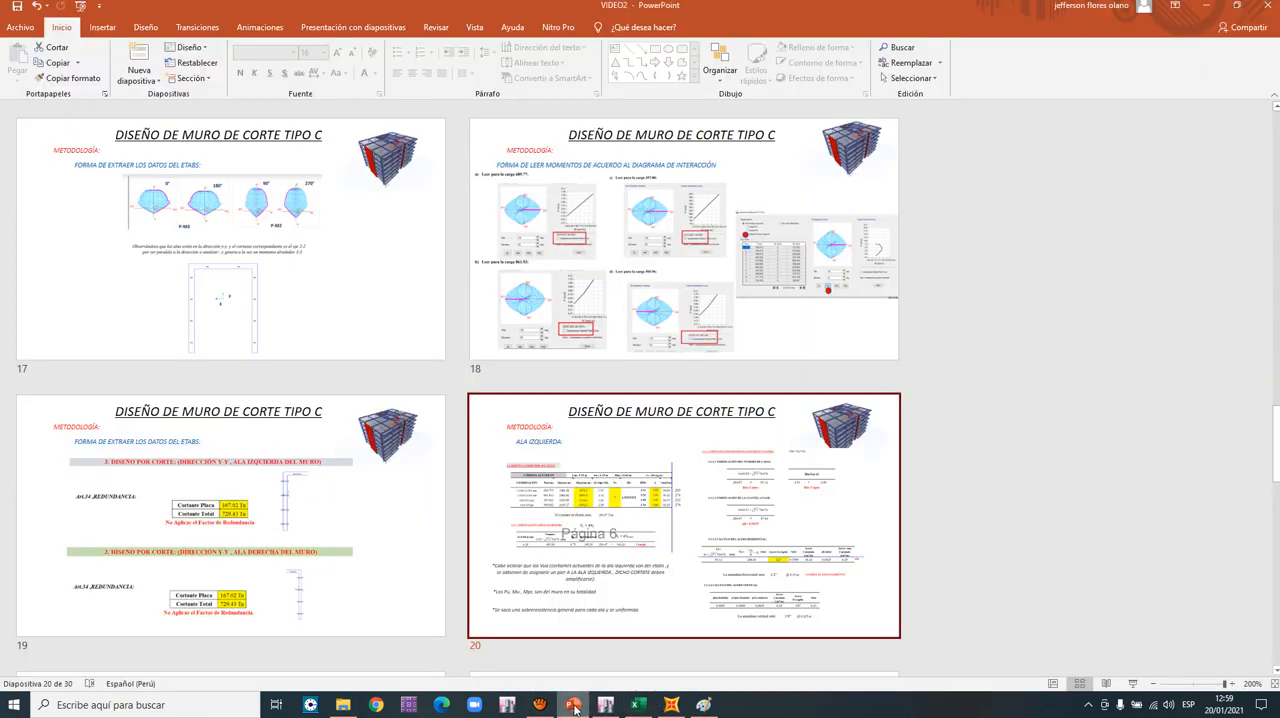
- Switch to PowerPoint, present slide 20 full screen to examine the left wing's shear design table, and leave the slide show
{"action": "left_click", "coordinate": [571, 705]}
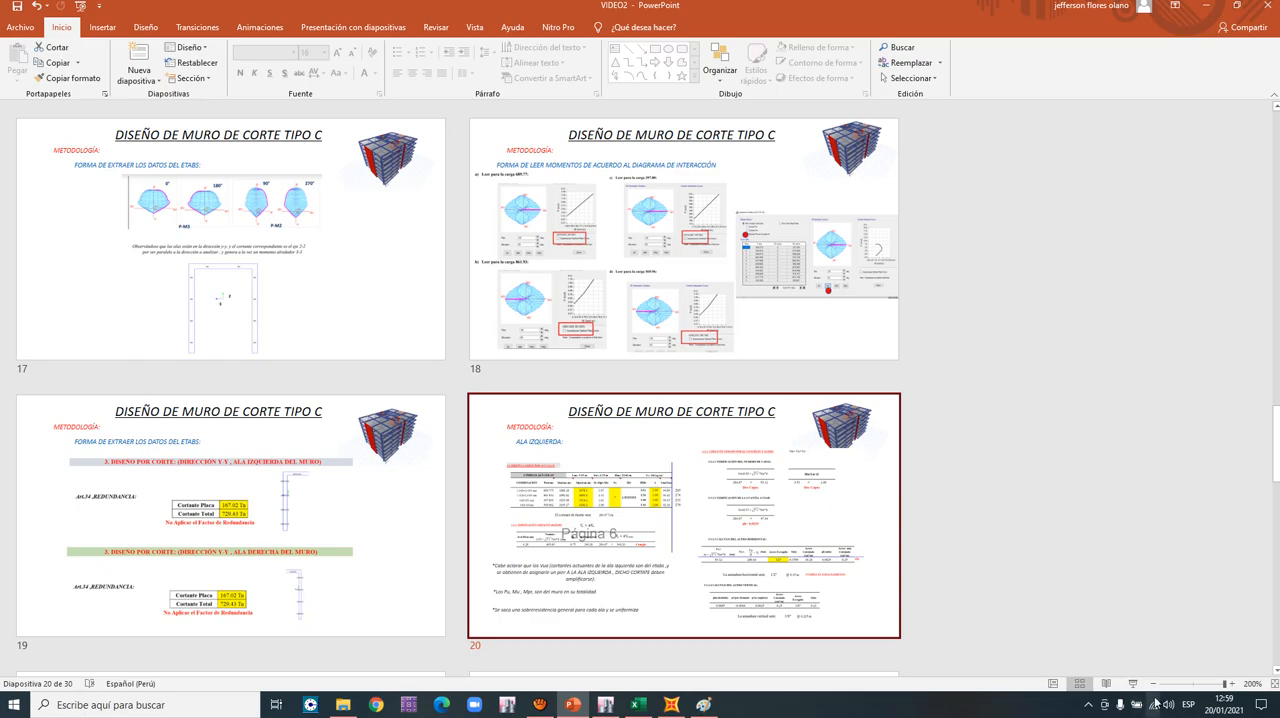
{"action": "left_click", "coordinate": [1131, 684]}
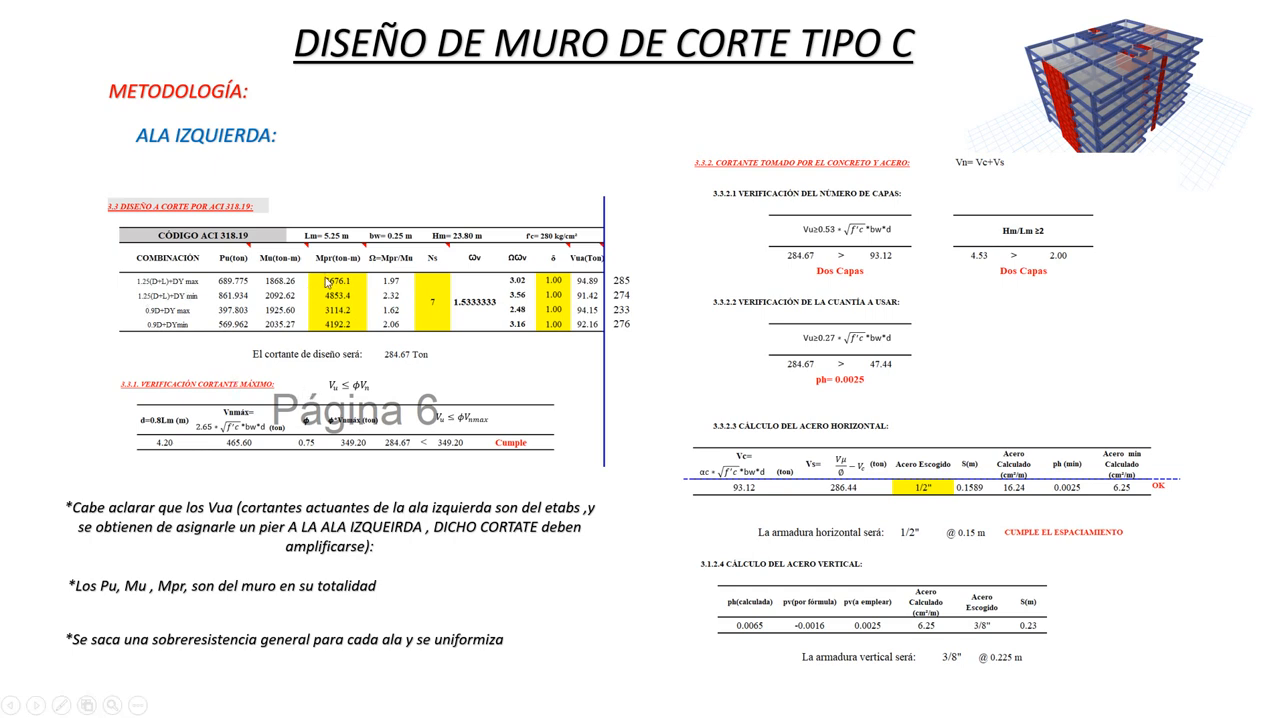
{"action": "key", "text": "Escape"}
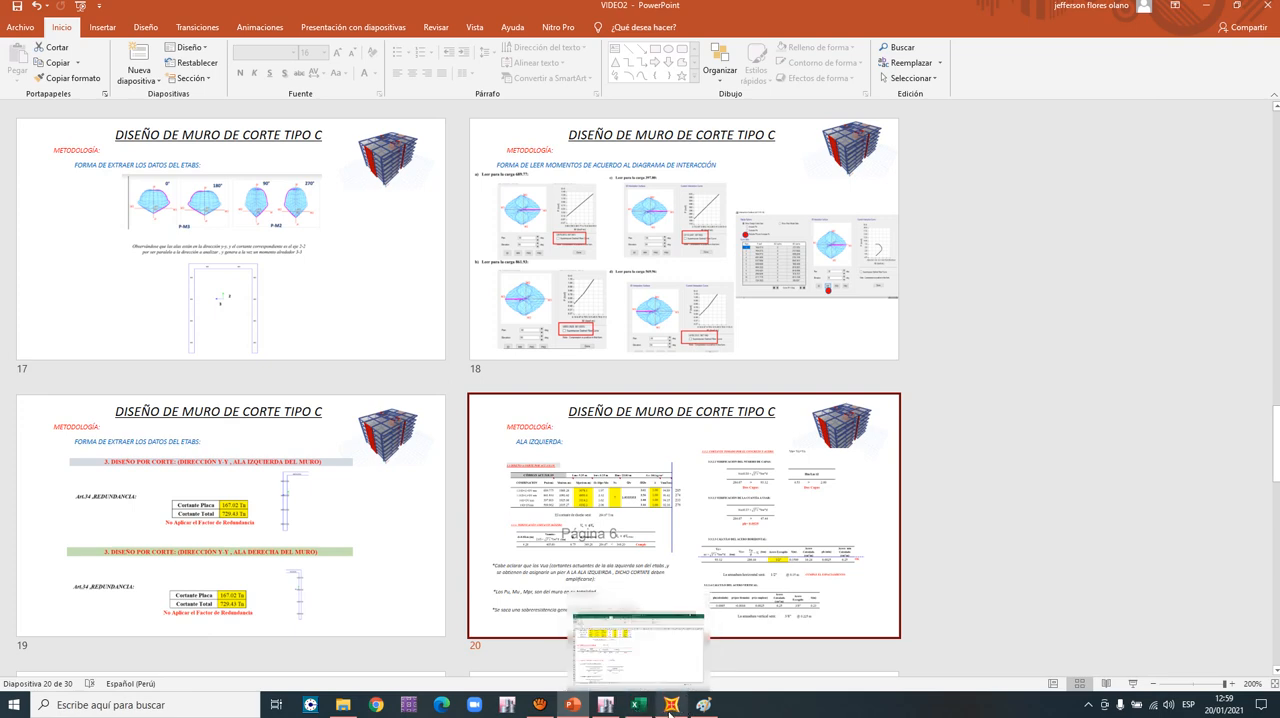
- Return to ETABS and open the general pier section MURO 03 FINAL in Section Designer
{"action": "left_click", "coordinate": [607, 705]}
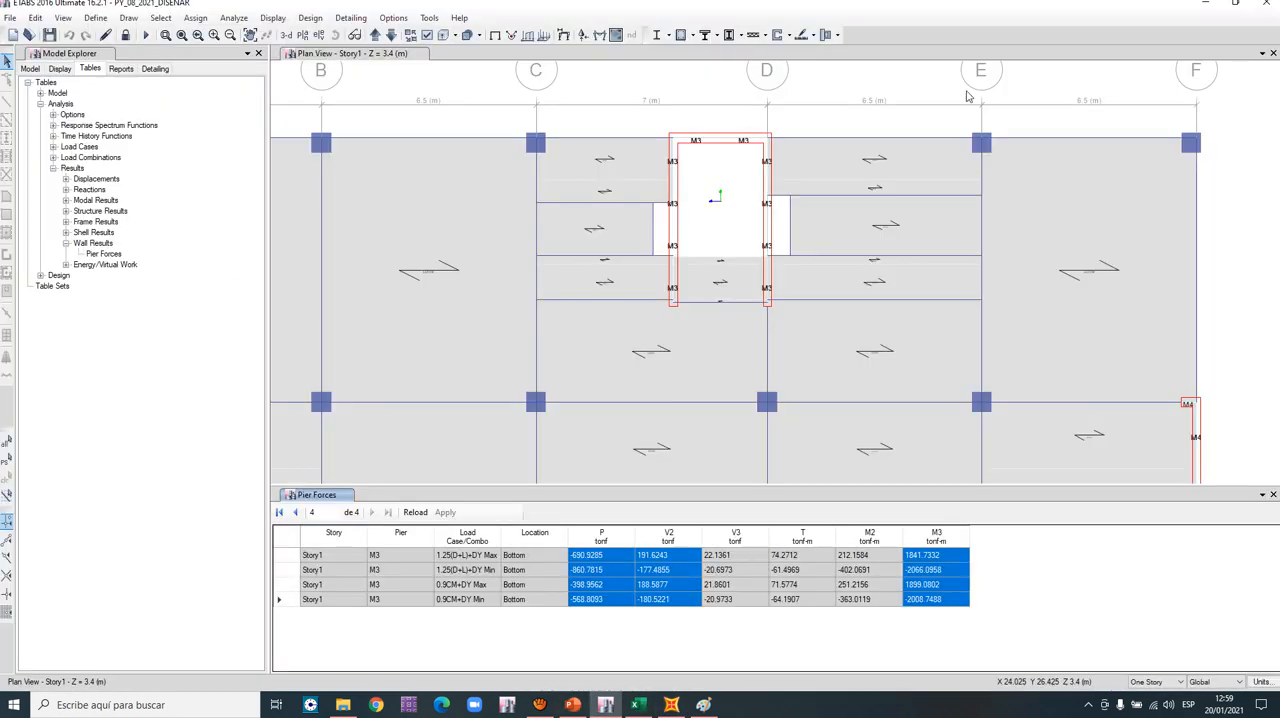
{"action": "left_click", "coordinate": [790, 36]}
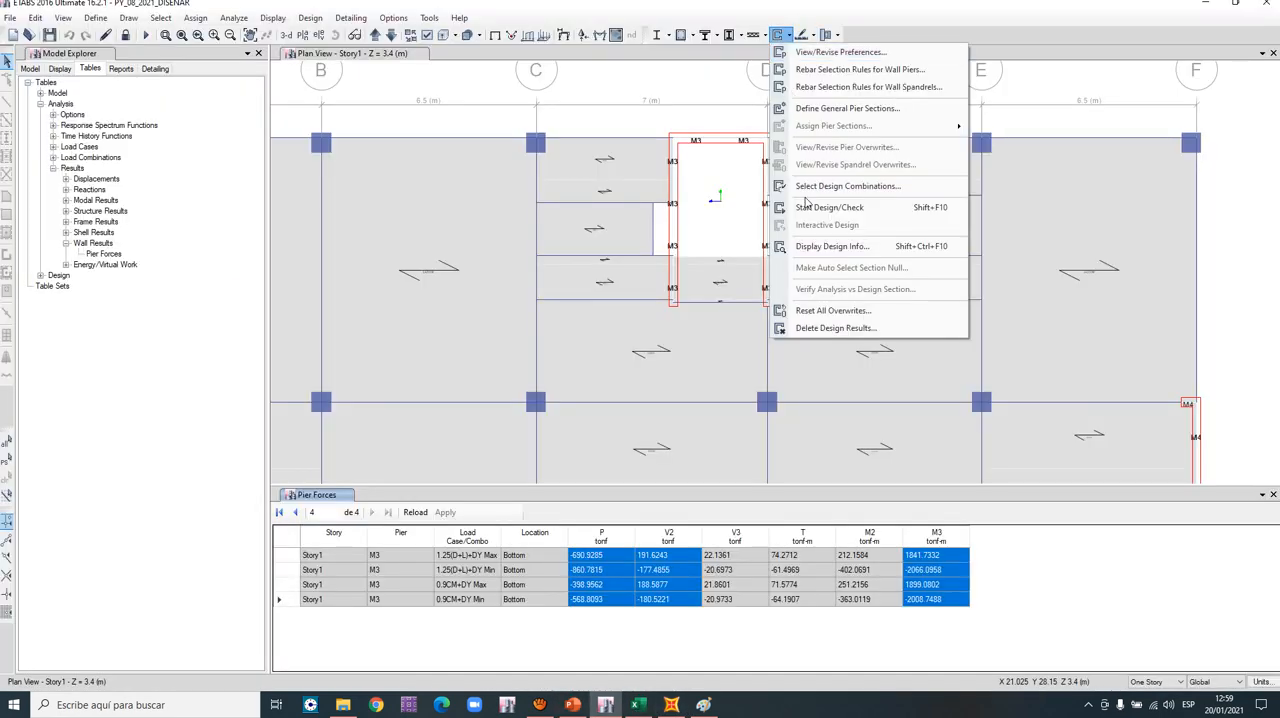
{"action": "left_click", "coordinate": [846, 109]}
{"action": "scroll", "coordinate": [574, 358], "scroll_direction": "down", "scroll_amount": 3}
{"action": "left_click", "coordinate": [583, 397]}
{"action": "left_click", "coordinate": [705, 341]}
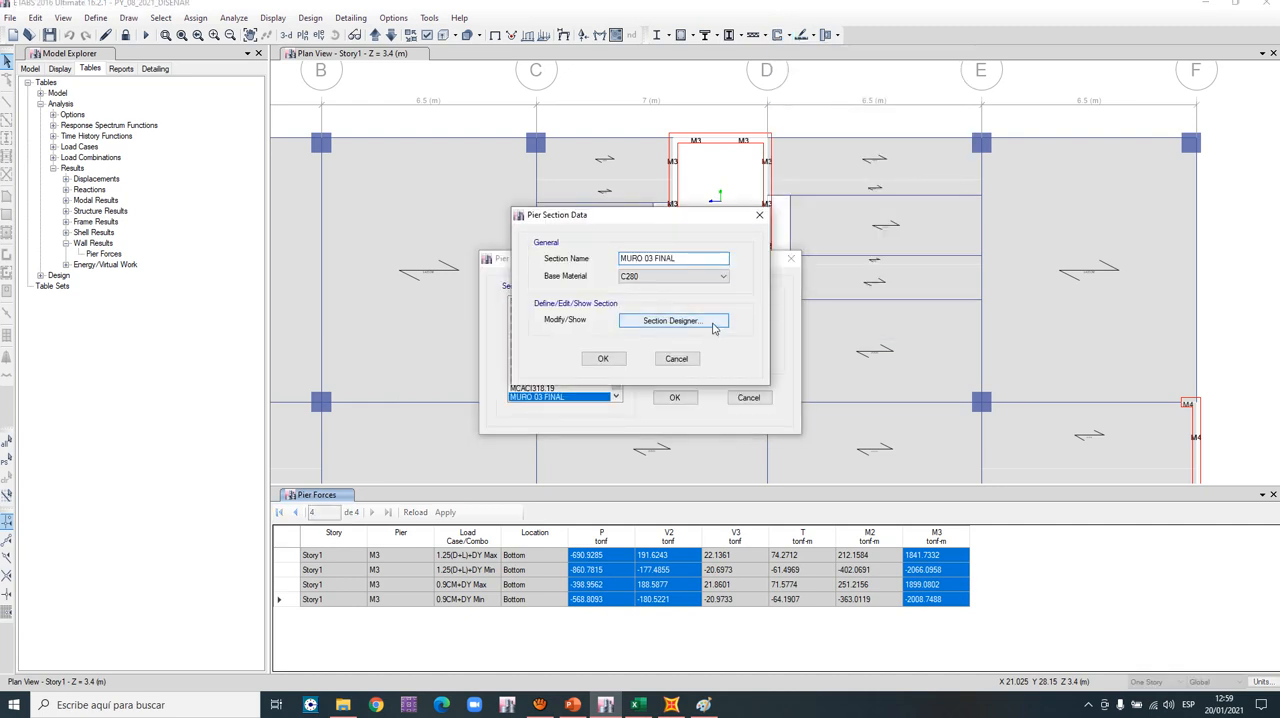
{"action": "left_click", "coordinate": [680, 322]}
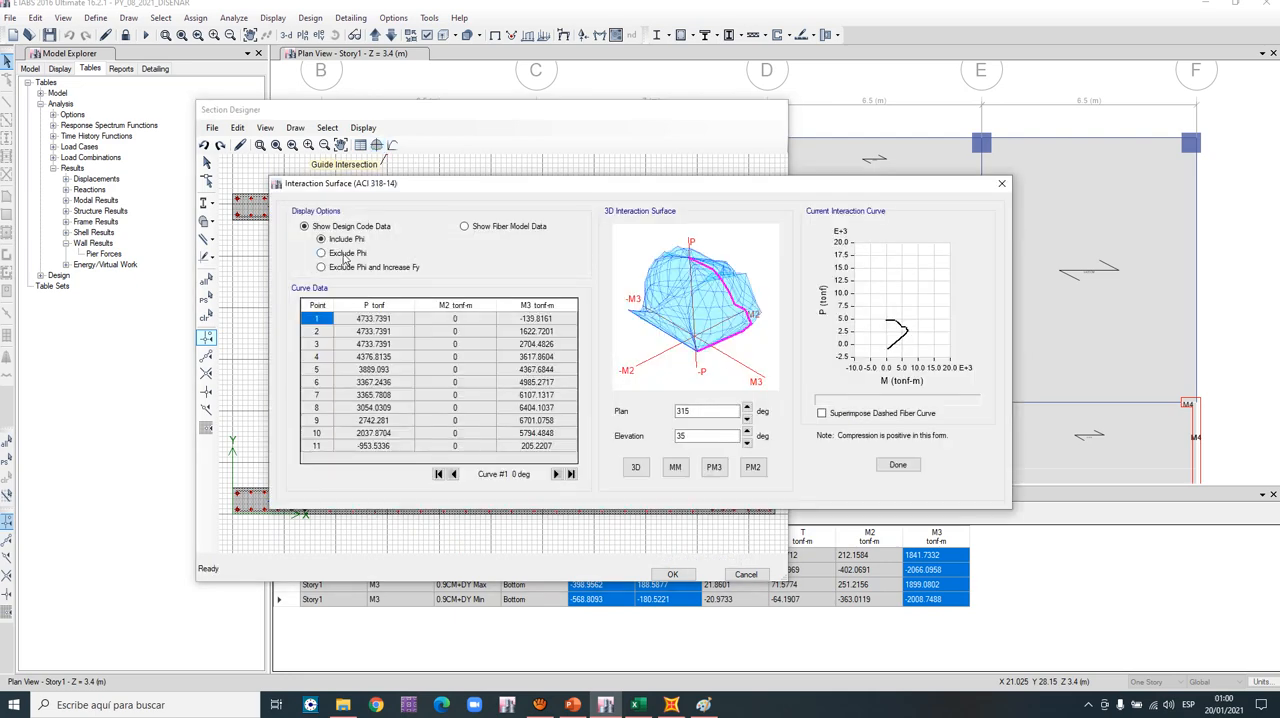
- Set the section's interaction surface to Exclude Phi and Increase Fy and display its MM view
{"action": "left_click", "coordinate": [344, 253]}
{"action": "left_click", "coordinate": [350, 267]}
{"action": "left_click", "coordinate": [675, 467]}
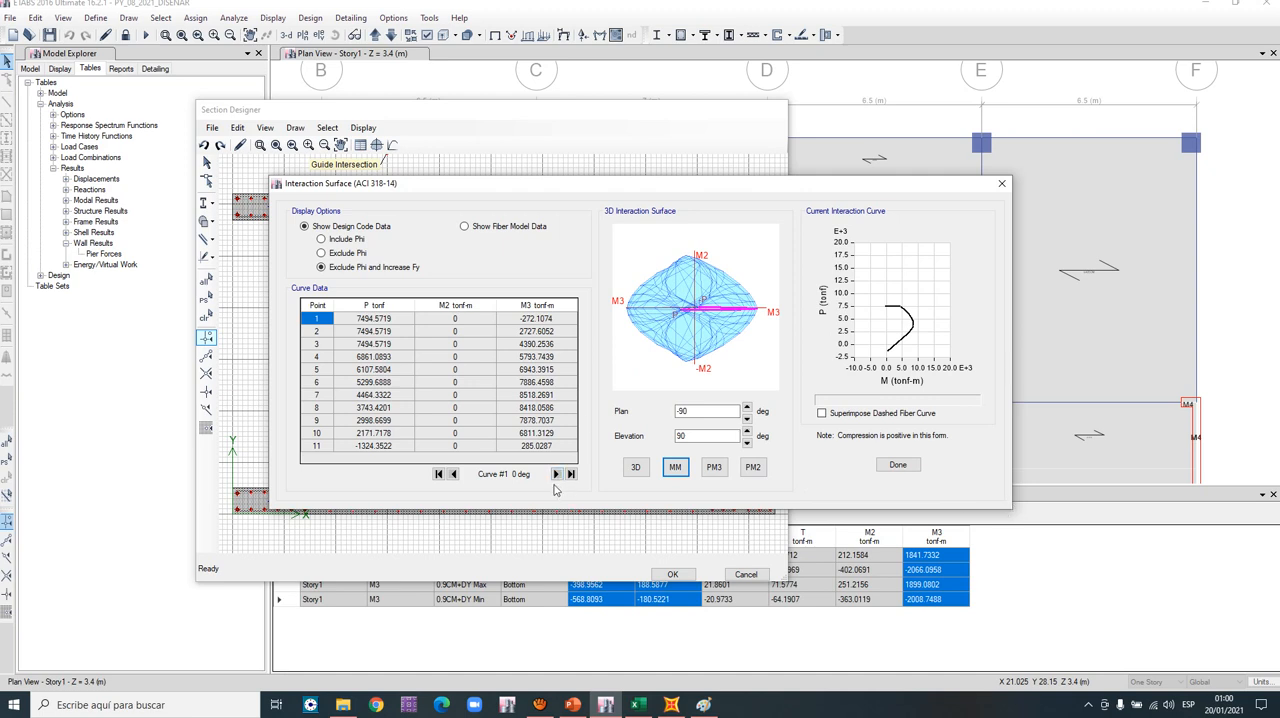
{"action": "mouse_move", "coordinate": [650, 706]}
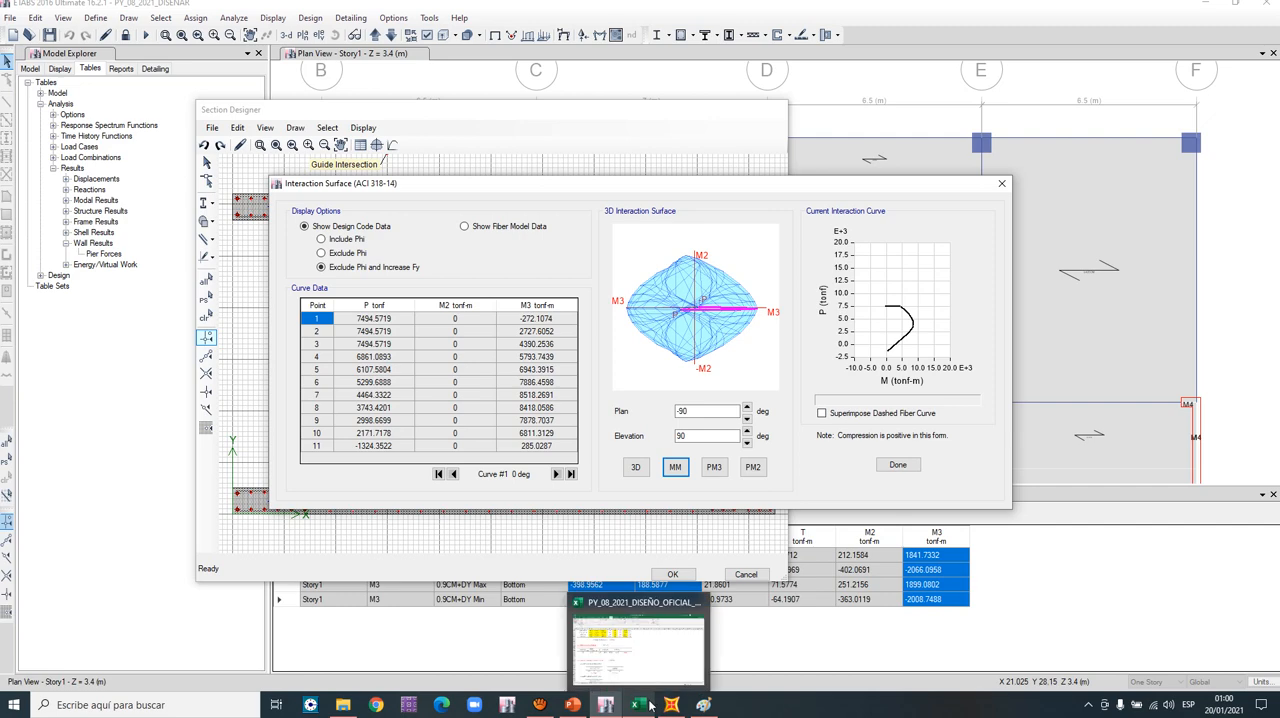
- Switch to PowerPoint and present slide 20 again to check the Mpr column of the shear design table
{"action": "left_click", "coordinate": [572, 704]}
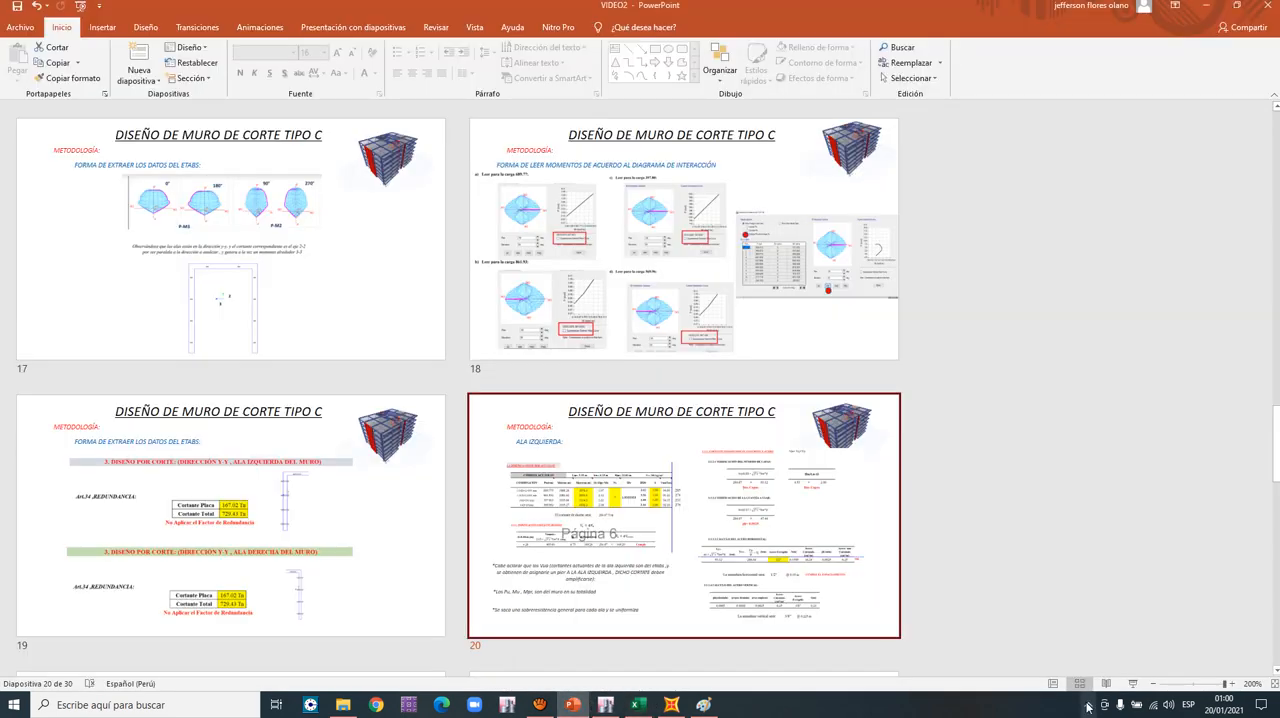
{"action": "left_click", "coordinate": [1135, 686]}
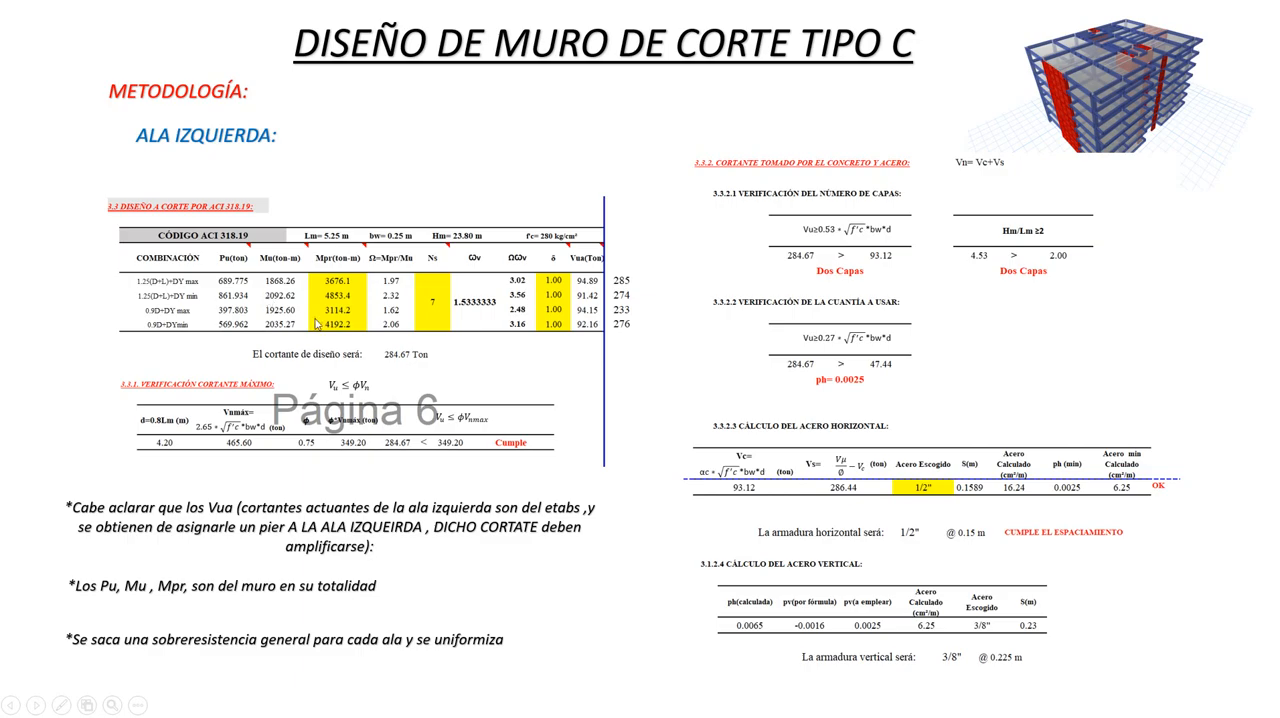
{"action": "key", "text": "Escape"}
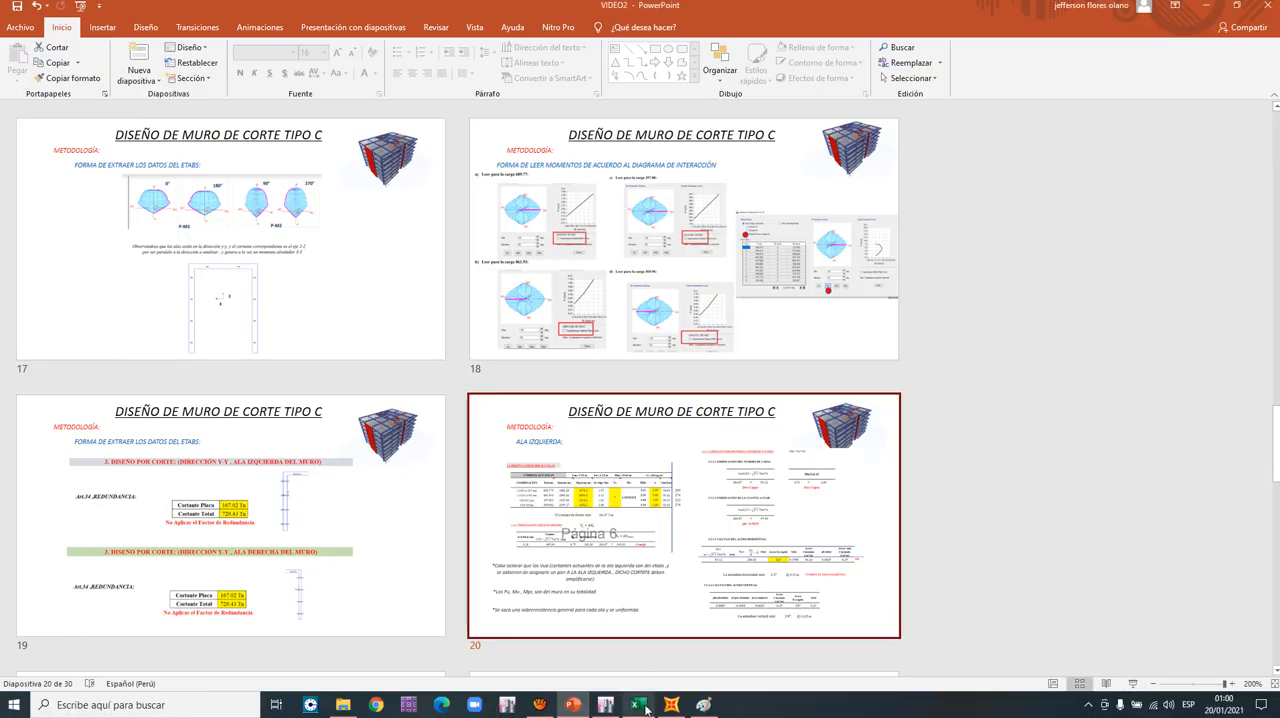
- Return to ETABS, close the interaction surface, and move the Section Designer window clear of the pier forces table
{"action": "left_click", "coordinate": [606, 705]}
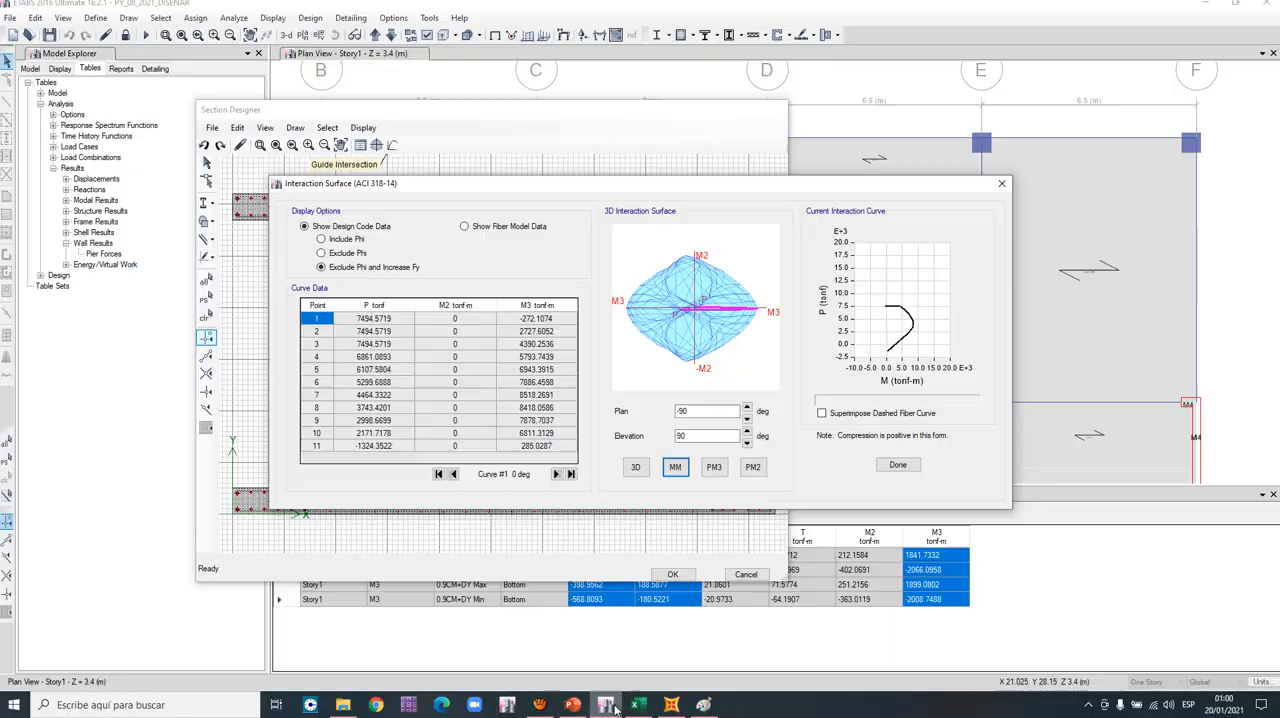
{"action": "left_click_drag", "start_coordinate": [874, 183], "coordinate": [785, 109]}
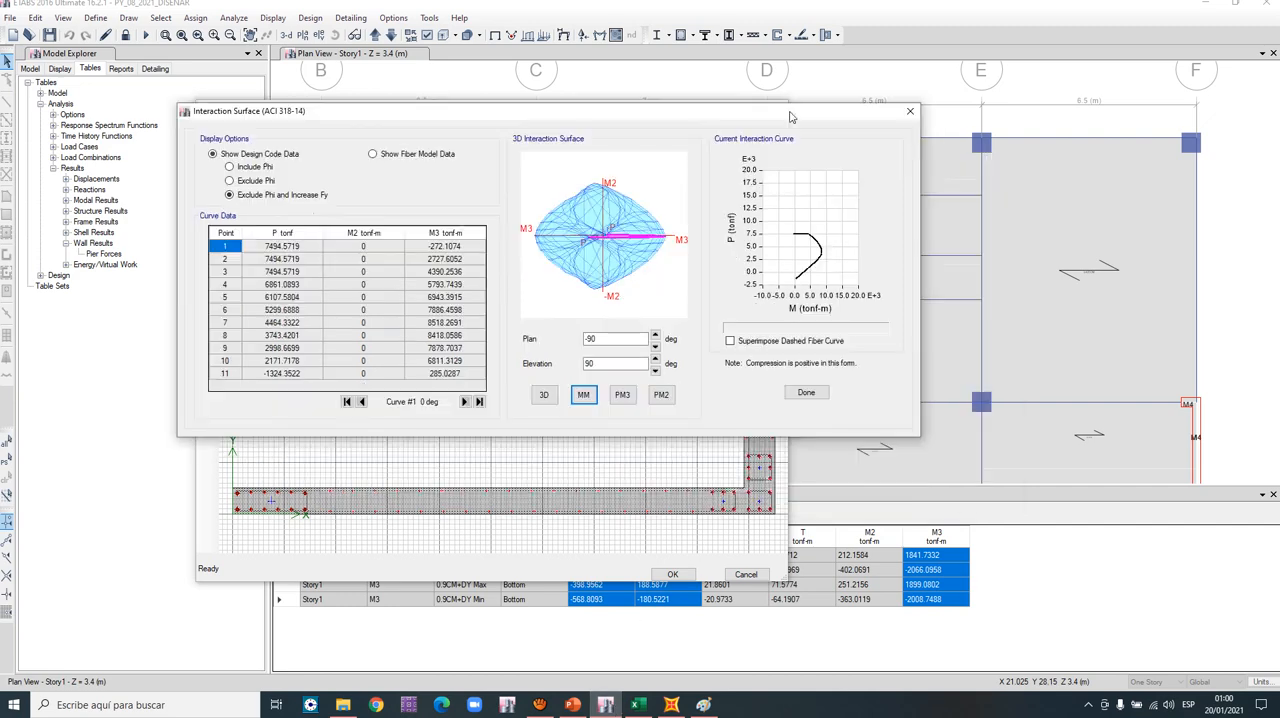
{"action": "left_click", "coordinate": [912, 109]}
{"action": "left_click_drag", "start_coordinate": [685, 104], "coordinate": [522, 40]}
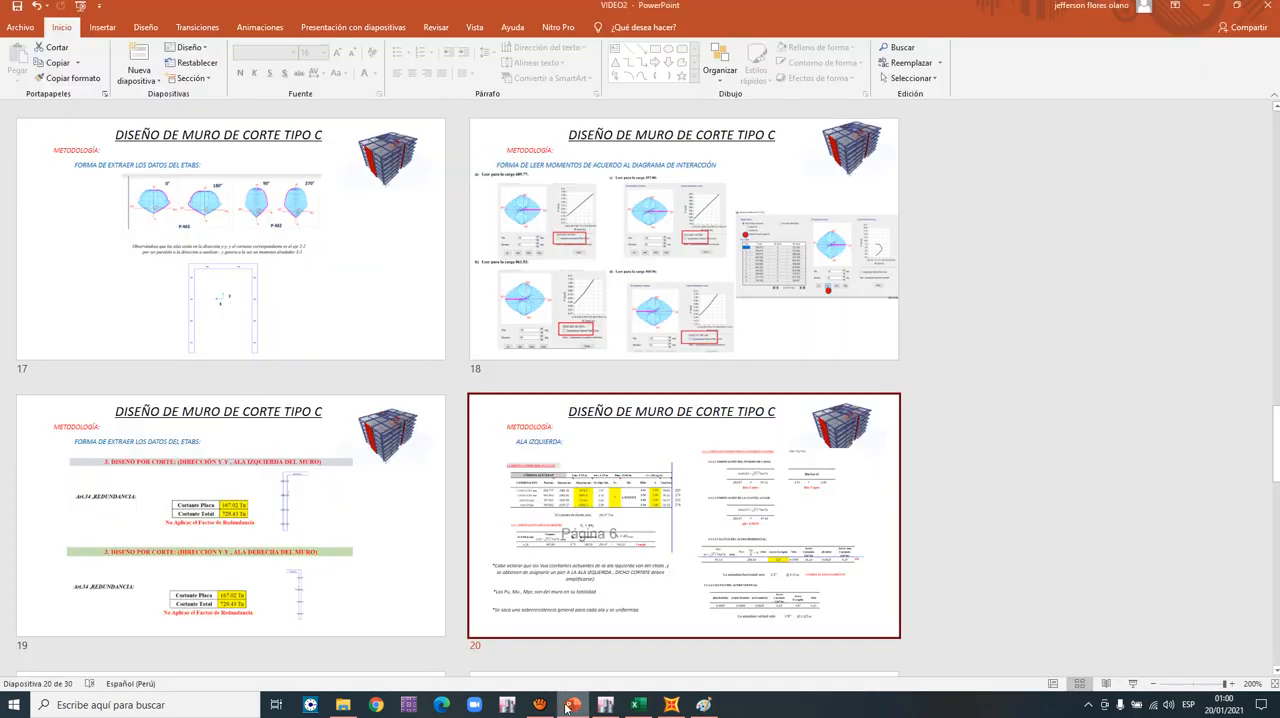
- Switch to PowerPoint and review slides 17 to 20 on extracting ETABS data and reading moments from the interaction diagram
{"action": "left_click", "coordinate": [572, 704]}
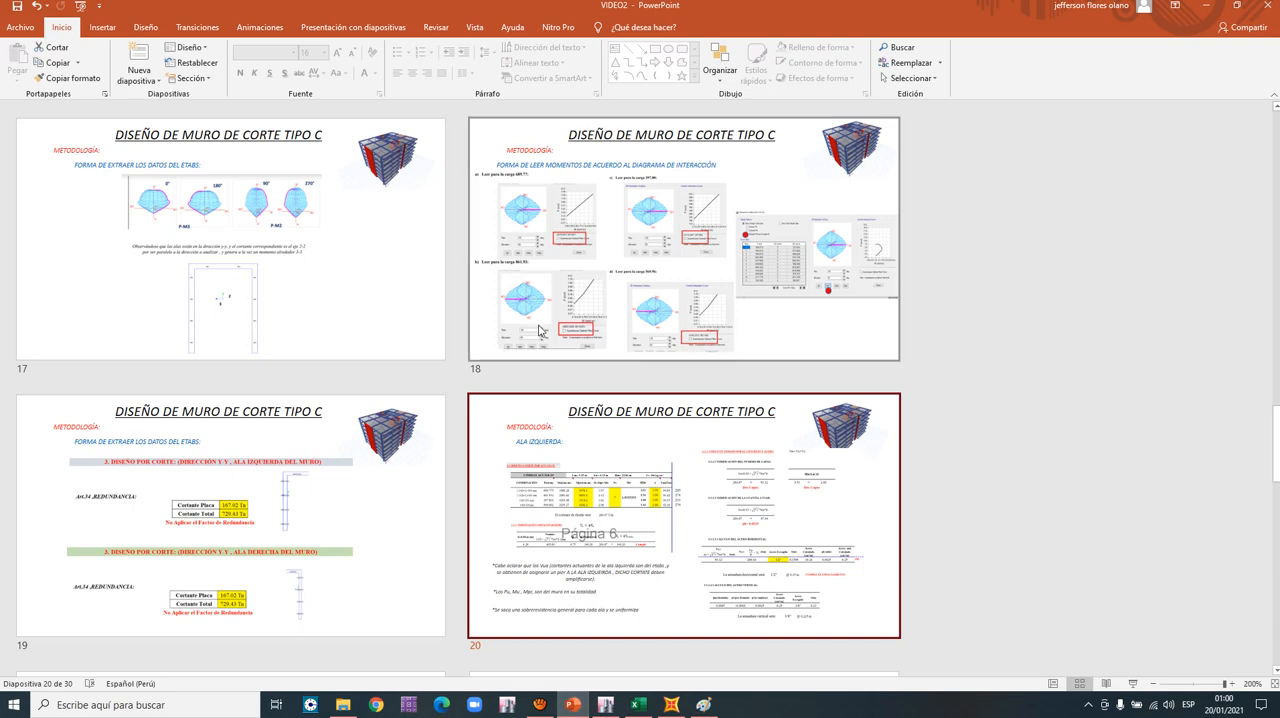
{"action": "double_click", "coordinate": [328, 303]}
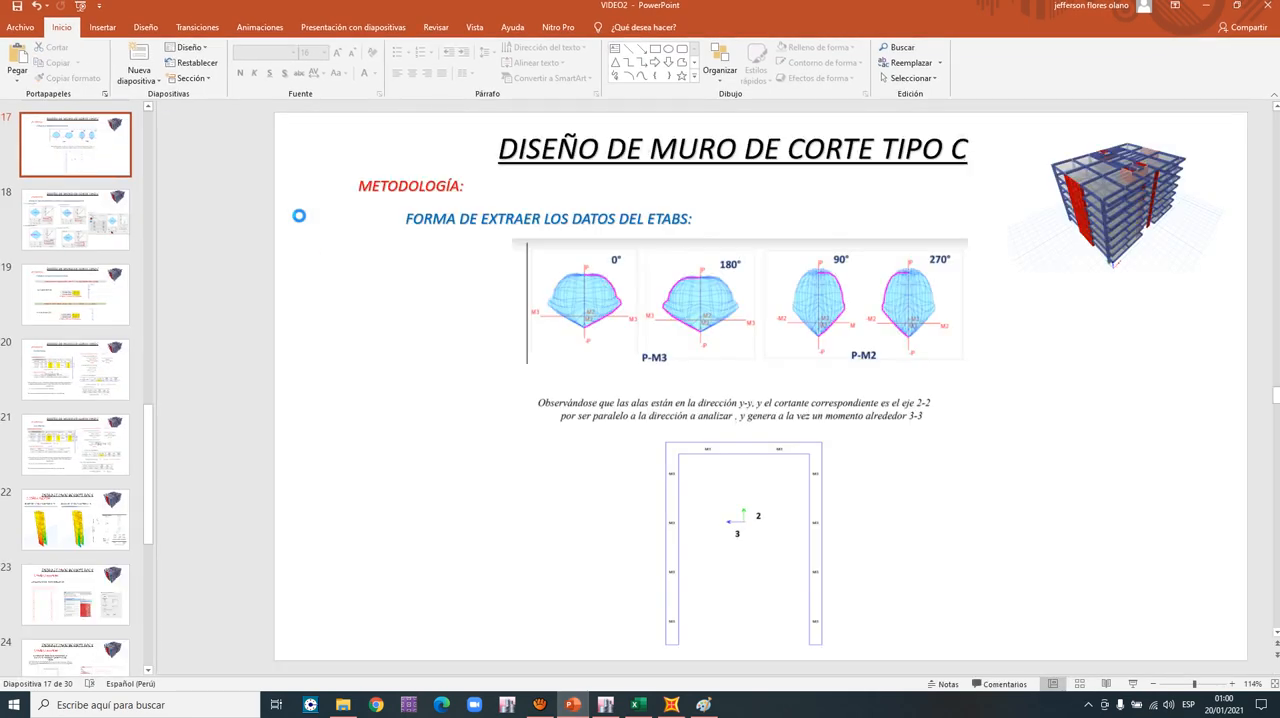
{"action": "scroll", "coordinate": [728, 343], "scroll_direction": "up", "scroll_amount": 4, "text": "ctrl"}
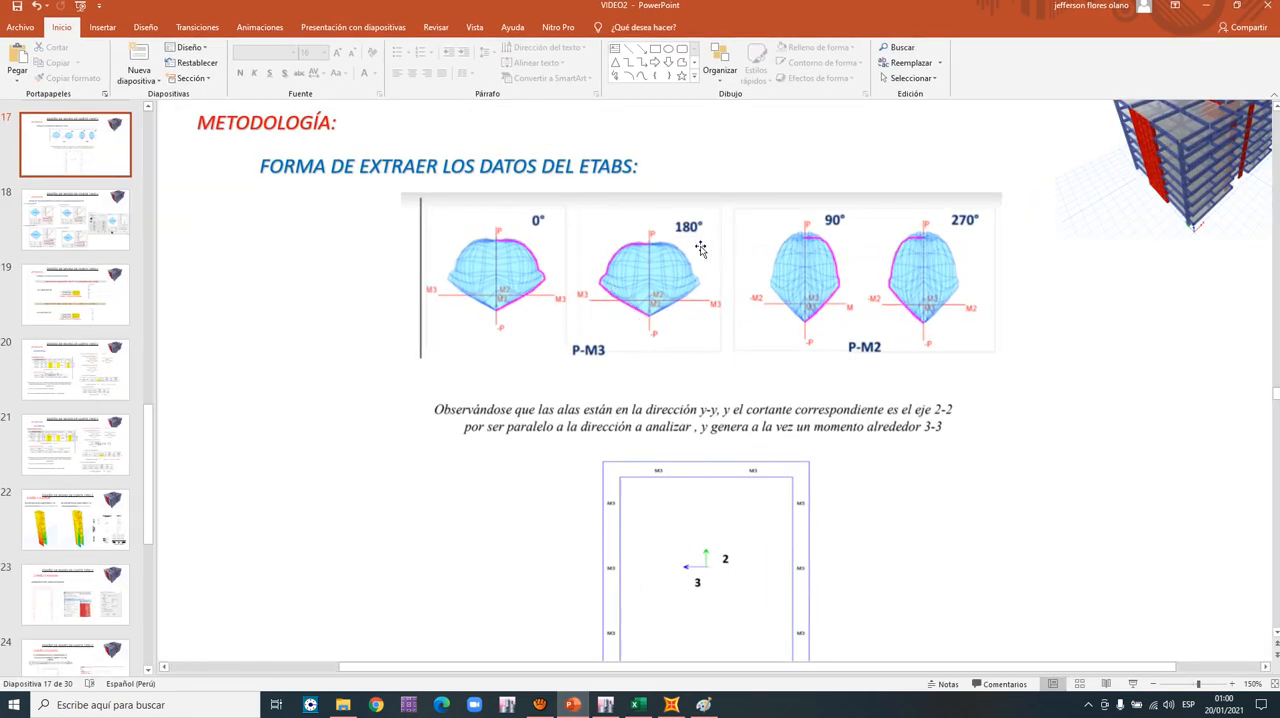
{"action": "left_click", "coordinate": [84, 242]}
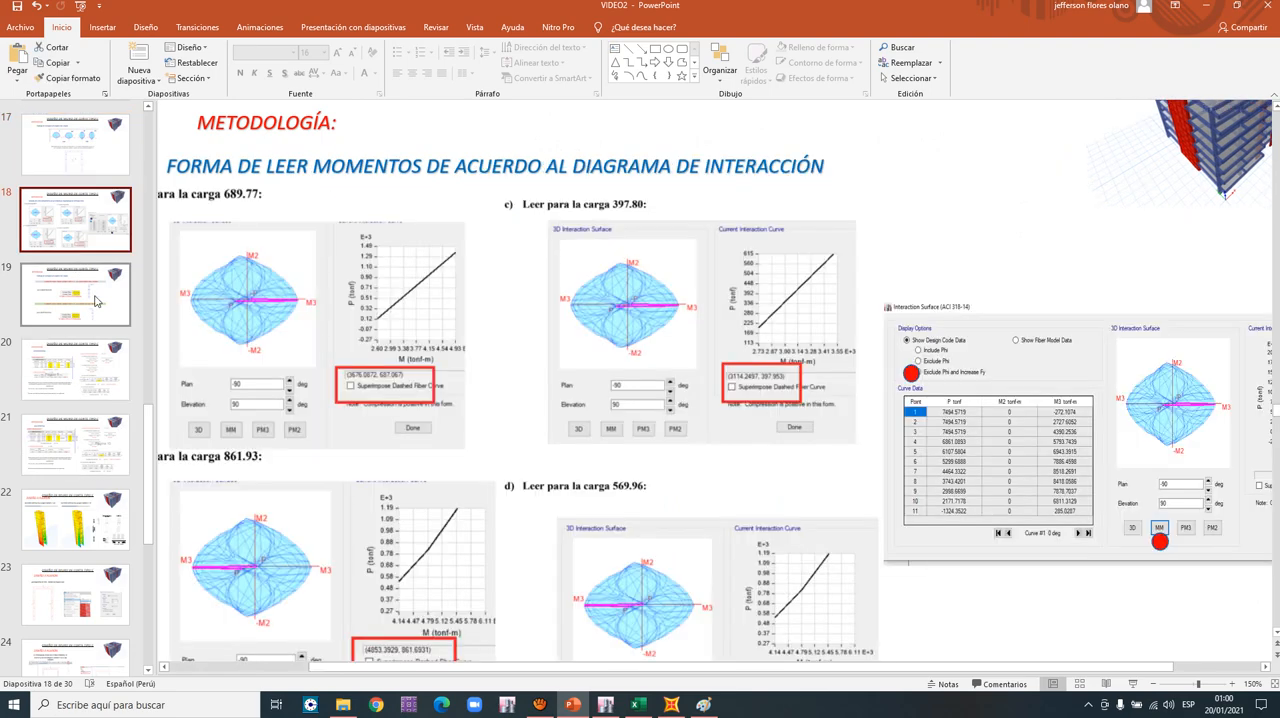
{"action": "left_click", "coordinate": [96, 300]}
{"action": "left_click", "coordinate": [93, 362]}
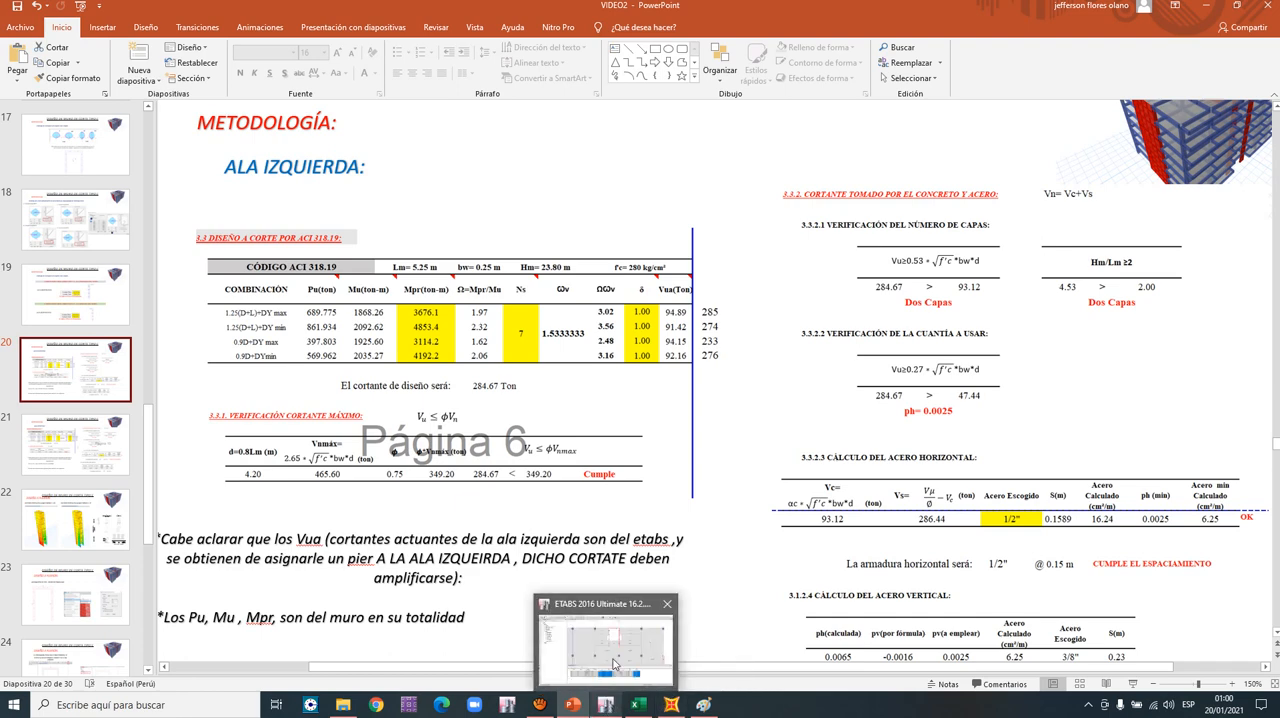
- Return to ETABS and reopen the wall's interaction surface in MM view with Exclude Phi and Increase Fy
{"action": "left_click", "coordinate": [617, 664]}
{"action": "left_click", "coordinate": [189, 72]}
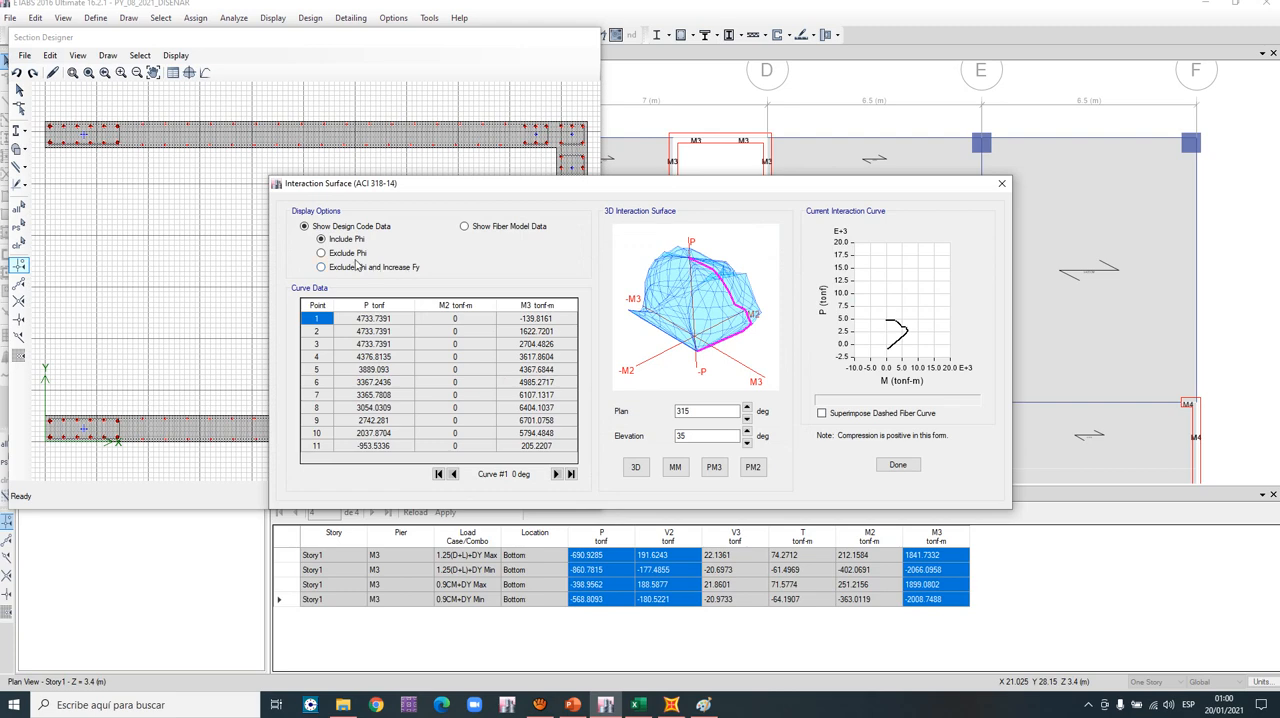
{"action": "left_click", "coordinate": [358, 268]}
{"action": "left_click", "coordinate": [675, 467]}
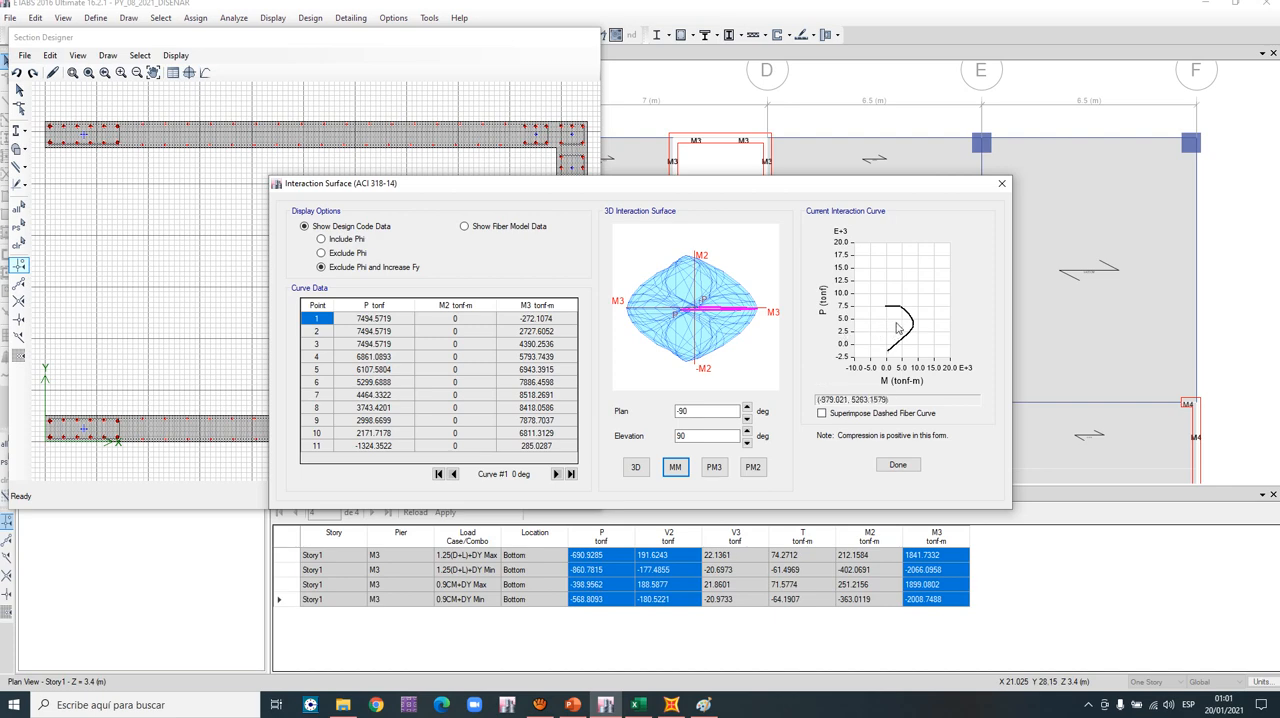
- Enlarge the 0-degree interaction curve to the 568–747 tonf axial range and read the moment for the first combination's load
{"action": "left_click_drag", "start_coordinate": [884, 313], "coordinate": [948, 350]}
{"action": "left_click_drag", "start_coordinate": [859, 266], "coordinate": [925, 356]}
{"action": "middle_click_drag", "start_coordinate": [889, 326], "coordinate": [911, 321]}
{"action": "left_click_drag", "start_coordinate": [873, 292], "coordinate": [949, 344]}
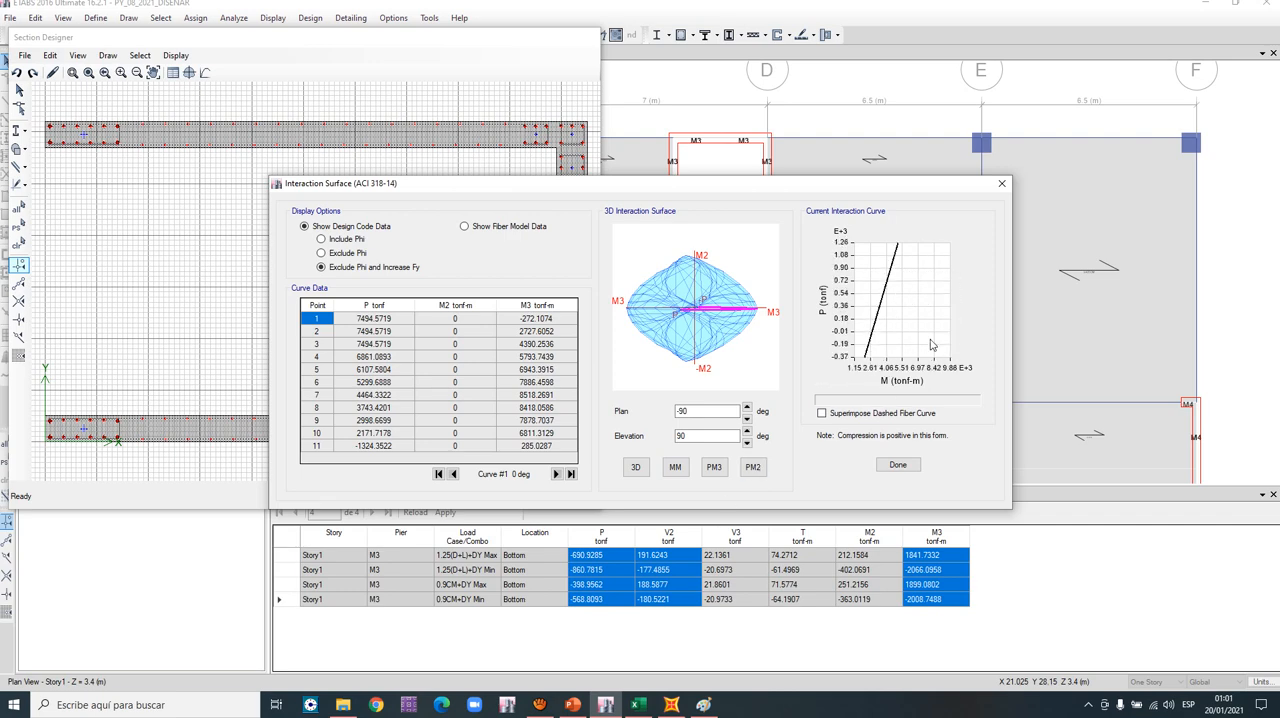
{"action": "left_click_drag", "start_coordinate": [863, 263], "coordinate": [940, 328]}
{"action": "left_click_drag", "start_coordinate": [862, 258], "coordinate": [929, 322]}
{"action": "left_click_drag", "start_coordinate": [869, 272], "coordinate": [919, 319]}
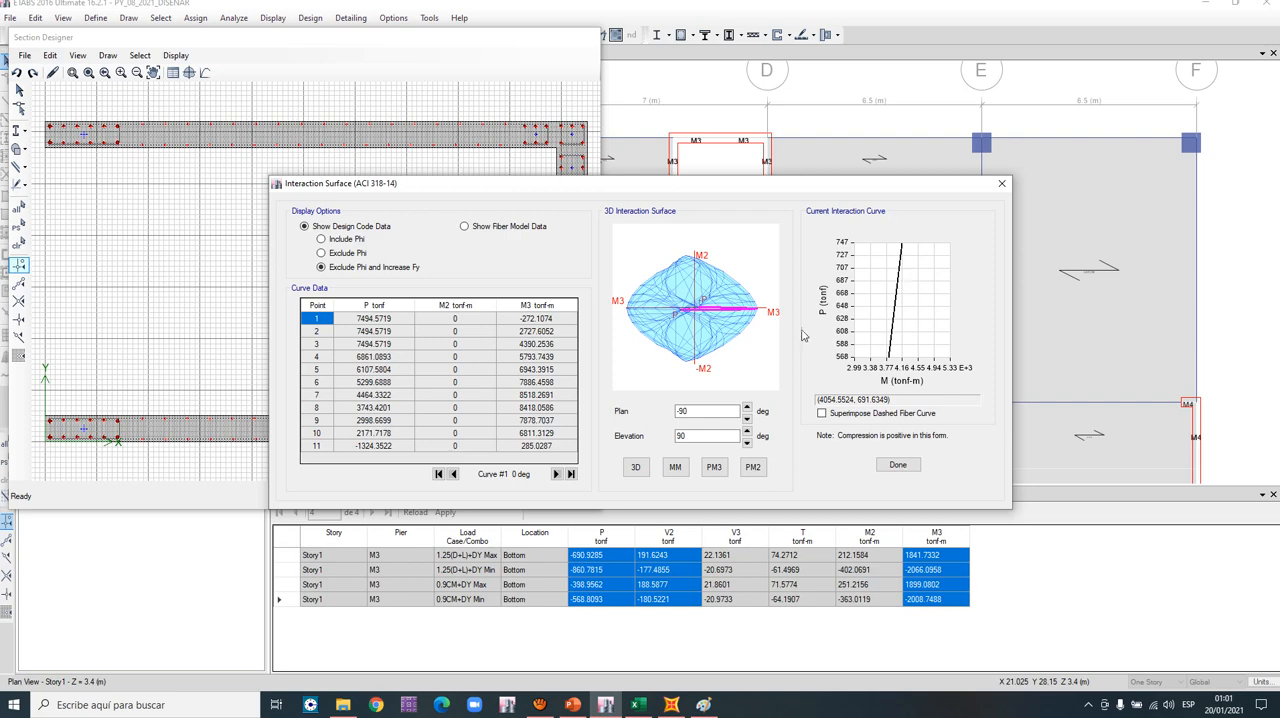
- Advance to interaction curve #13 at 180 degrees, examine its moment in the same axial range, and close the interaction surface
{"action": "left_click", "coordinate": [556, 474]}
{"action": "left_click", "coordinate": [556, 474]}
{"action": "left_click", "coordinate": [556, 474]}
{"action": "left_click", "coordinate": [556, 474]}
{"action": "left_click", "coordinate": [556, 474]}
{"action": "left_click", "coordinate": [556, 474]}
{"action": "left_click", "coordinate": [556, 474]}
{"action": "left_click", "coordinate": [556, 474]}
{"action": "left_click", "coordinate": [556, 474]}
{"action": "left_click", "coordinate": [556, 474]}
{"action": "left_click", "coordinate": [556, 474]}
{"action": "left_click", "coordinate": [556, 474]}
{"action": "mouse_move", "coordinate": [946, 306]}
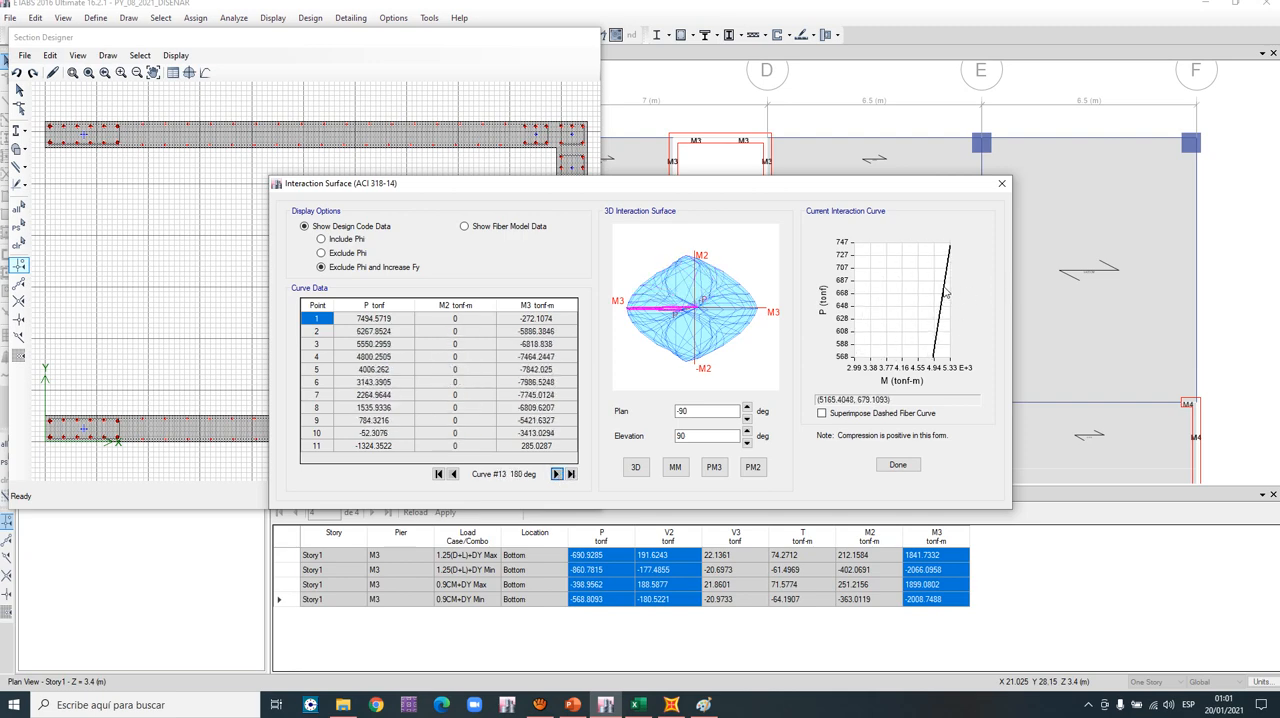
{"action": "left_click", "coordinate": [1001, 183]}
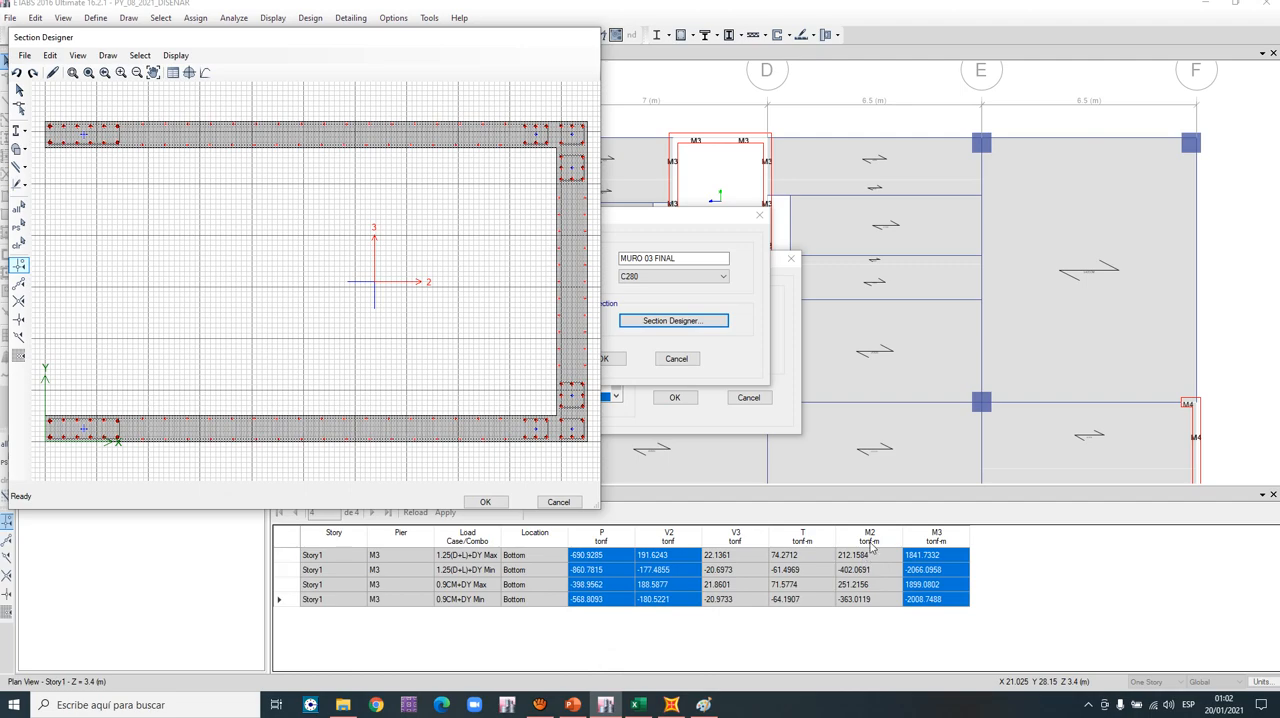
- Switch to the Excel design workbook and find section 2.5 with the demand-capacity loads on the MURO 3 PY 08 C sheet
{"action": "left_click", "coordinate": [636, 704]}
{"action": "scroll", "coordinate": [406, 500], "scroll_direction": "up", "scroll_amount": 15}
{"action": "scroll", "coordinate": [406, 500], "scroll_direction": "up", "scroll_amount": 20}
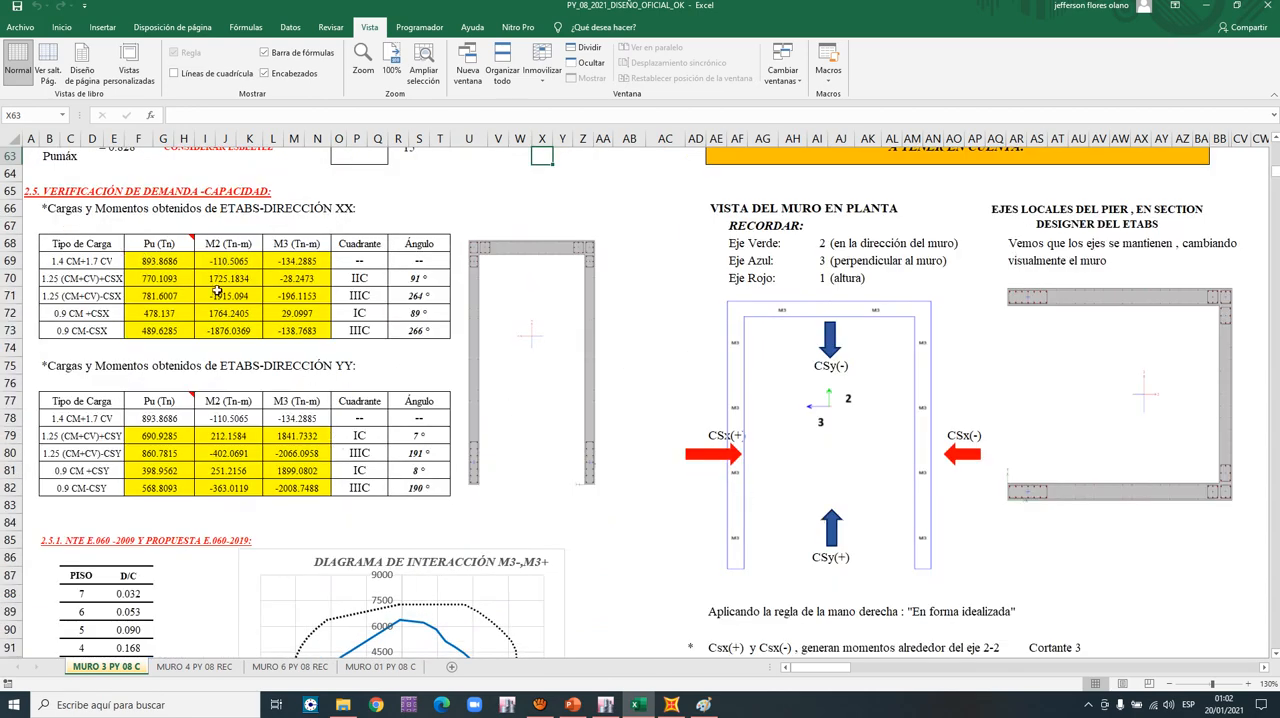
- Examine the XX and YY direction load tables in section 2.5, checking each combination's loads, quadrant and interaction-curve angle
{"action": "left_click_drag", "start_coordinate": [178, 262], "coordinate": [392, 328]}
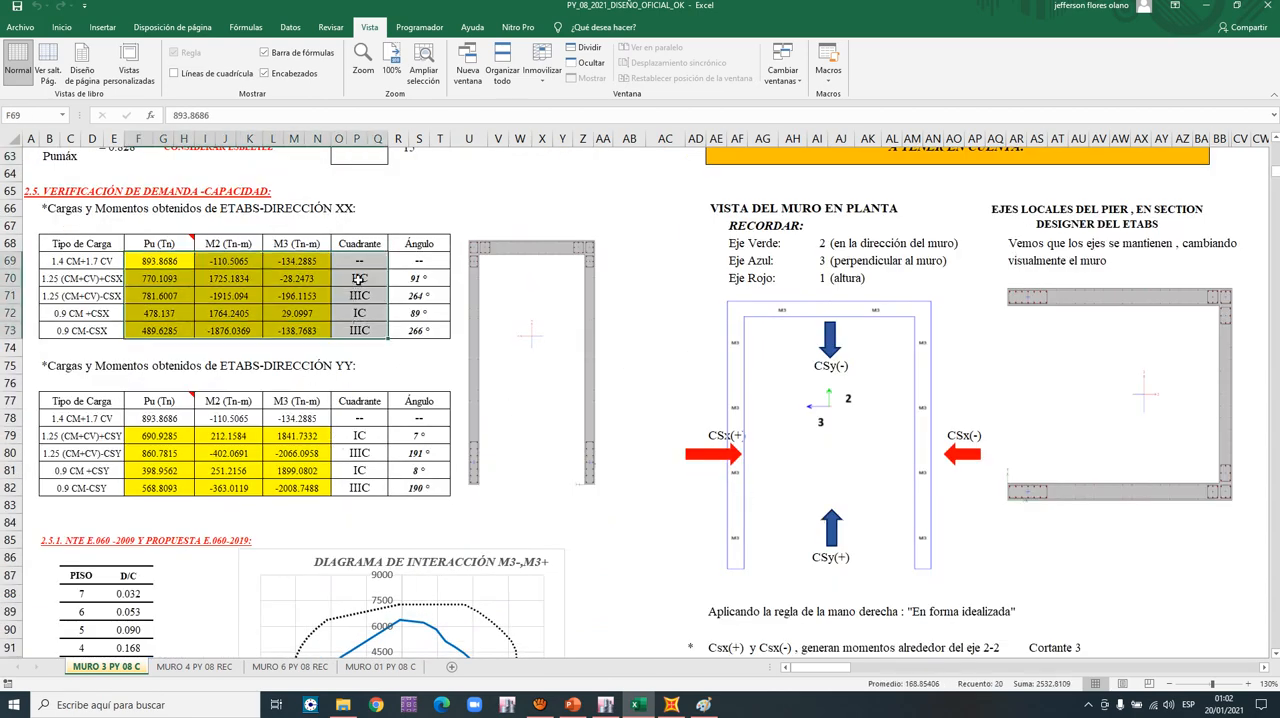
{"action": "left_click", "coordinate": [359, 280]}
{"action": "left_click", "coordinate": [418, 278]}
{"action": "left_click", "coordinate": [420, 311]}
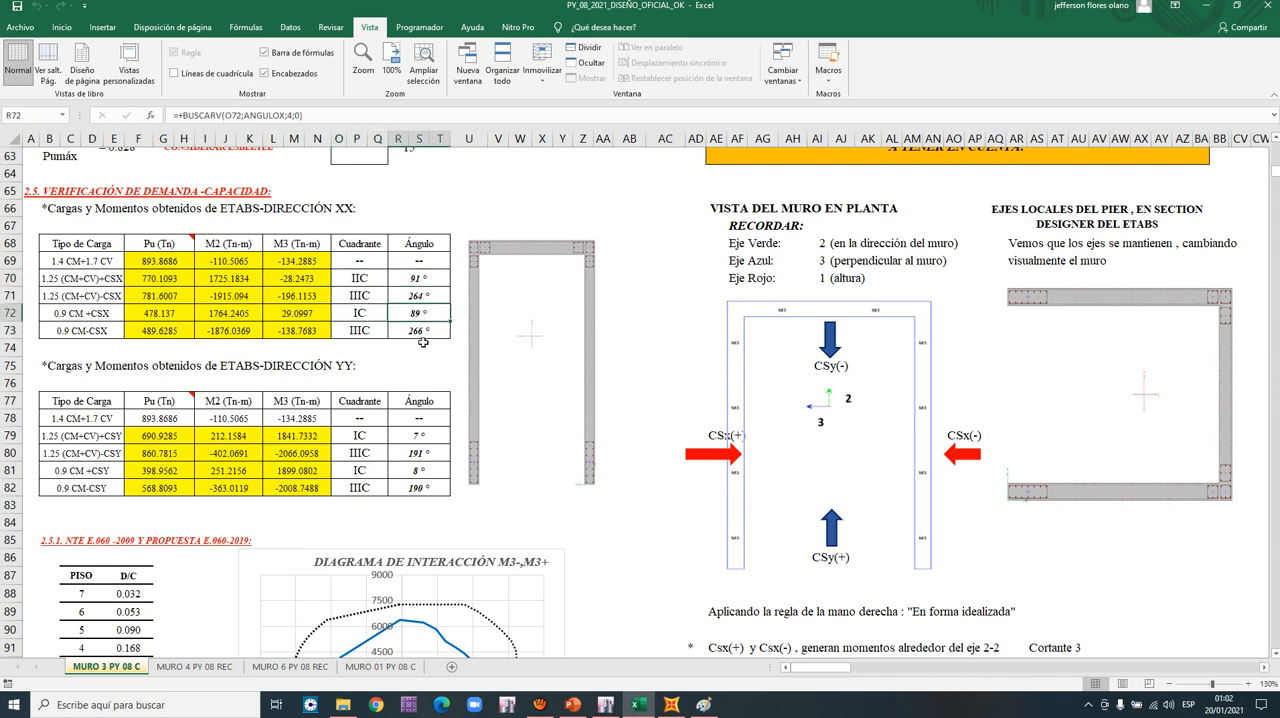
{"action": "left_click", "coordinate": [399, 505]}
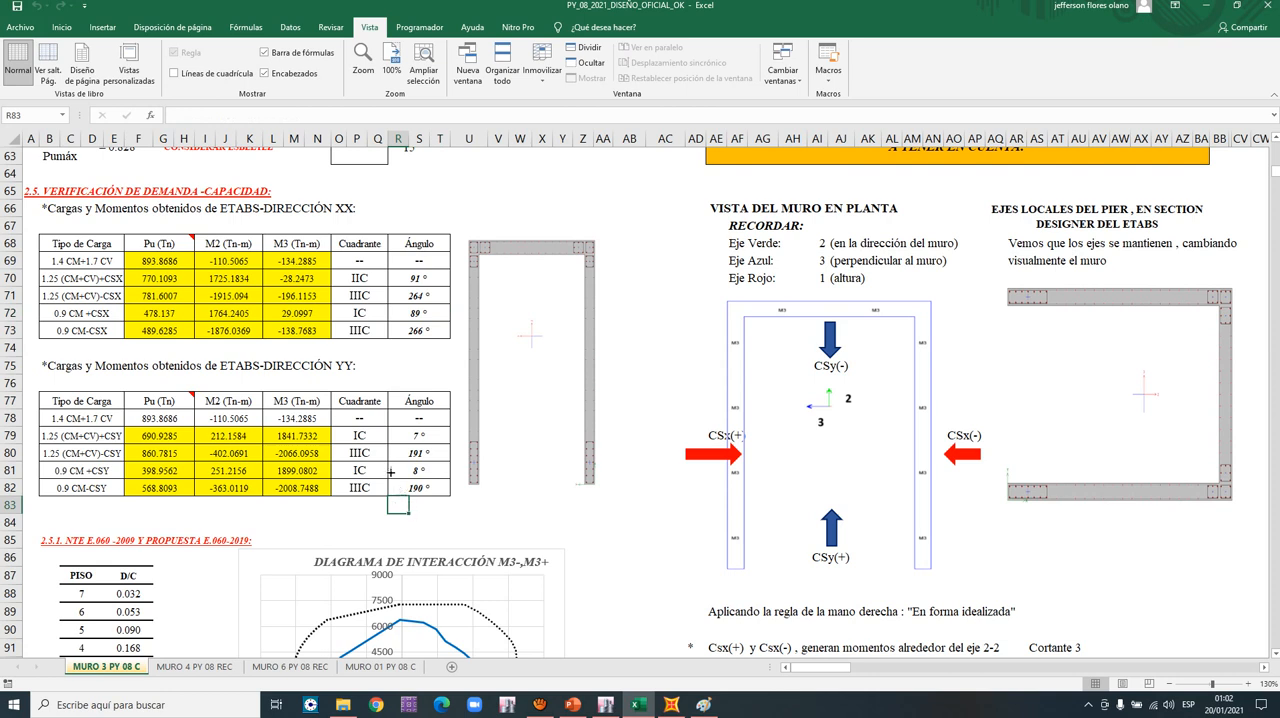
{"action": "left_click", "coordinate": [421, 436]}
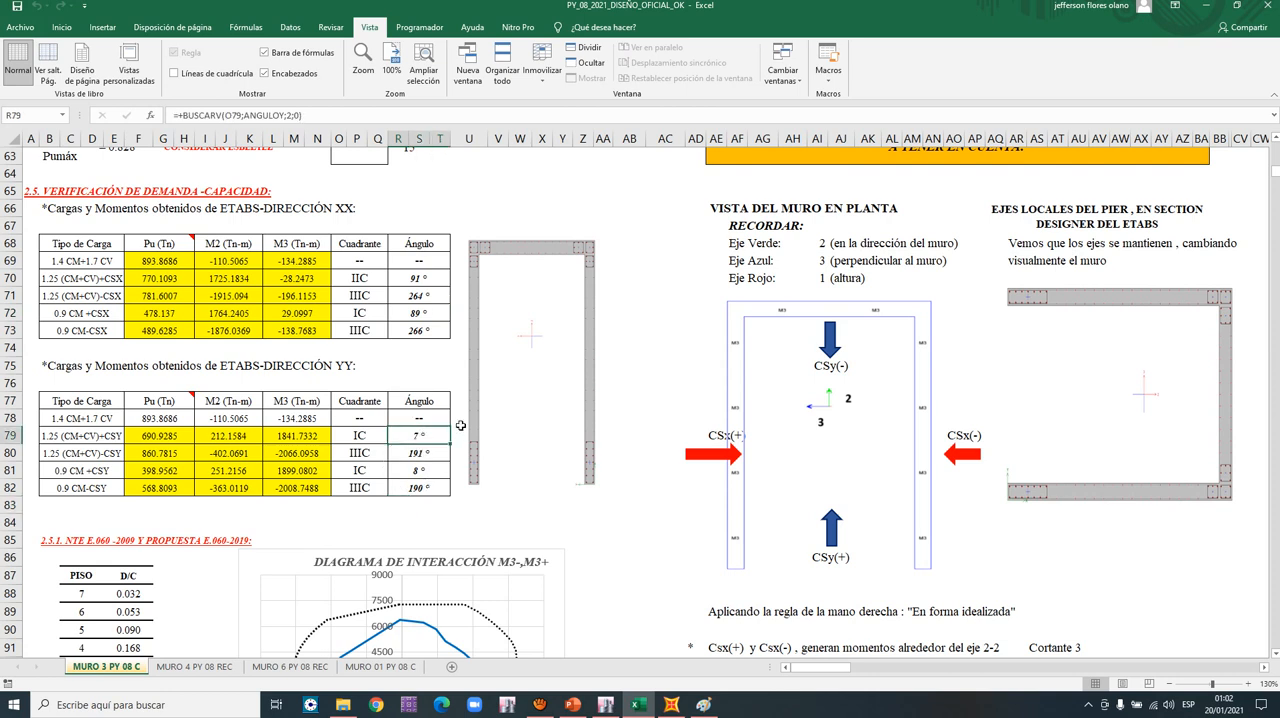
- Leave the Excel workbook and switch to the VIDEO2 PowerPoint presentation at the left wing's ACI 318-19 shear design slide
{"action": "left_click", "coordinate": [1207, 6]}
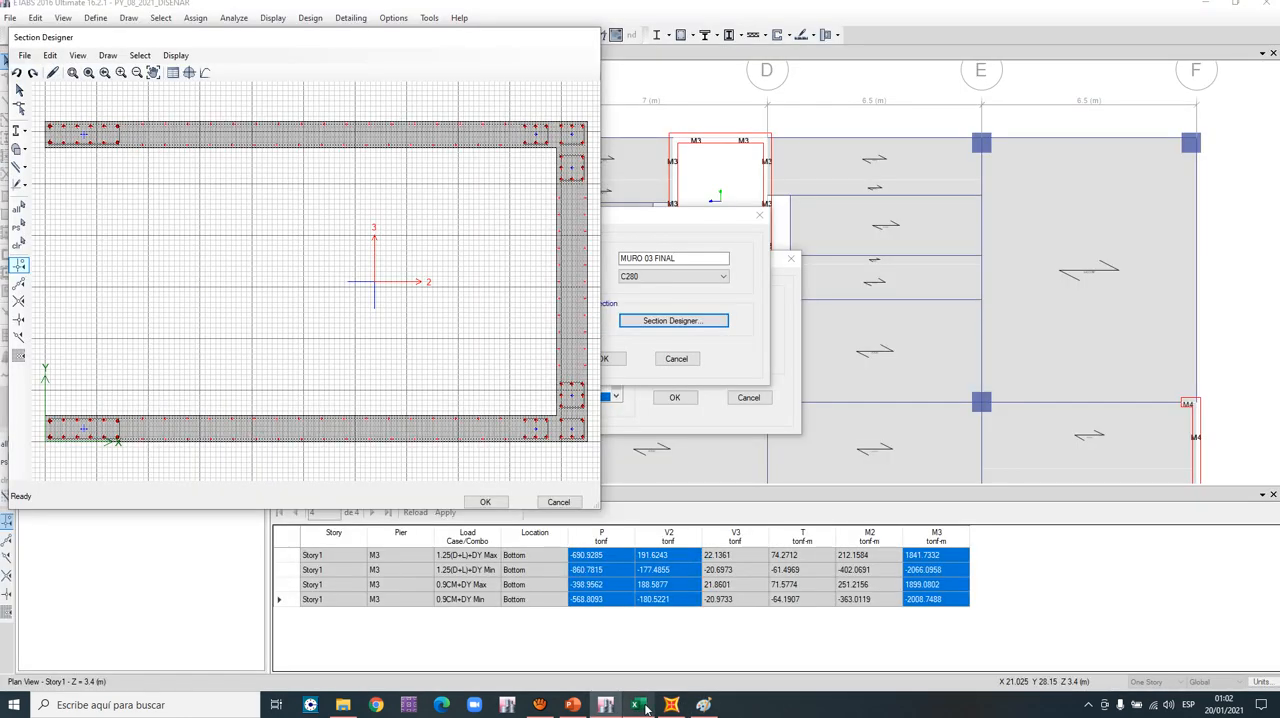
{"action": "mouse_move", "coordinate": [650, 707]}
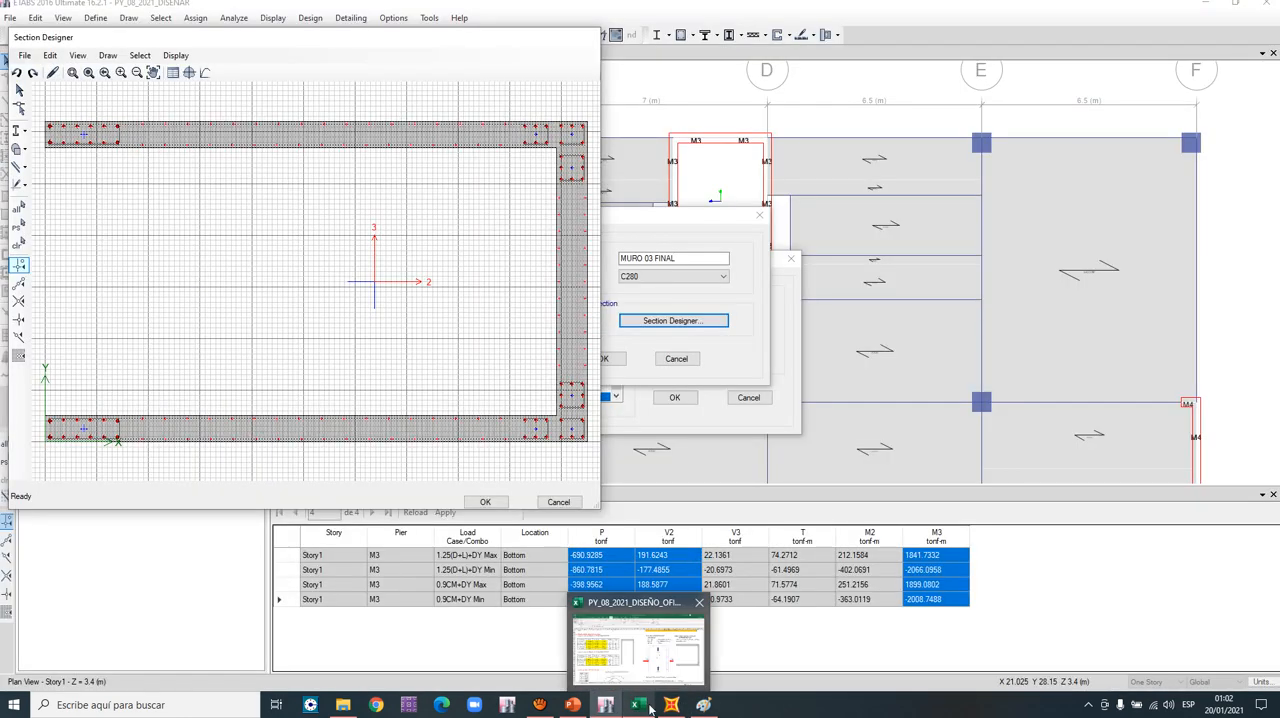
{"action": "left_click", "coordinate": [572, 704]}
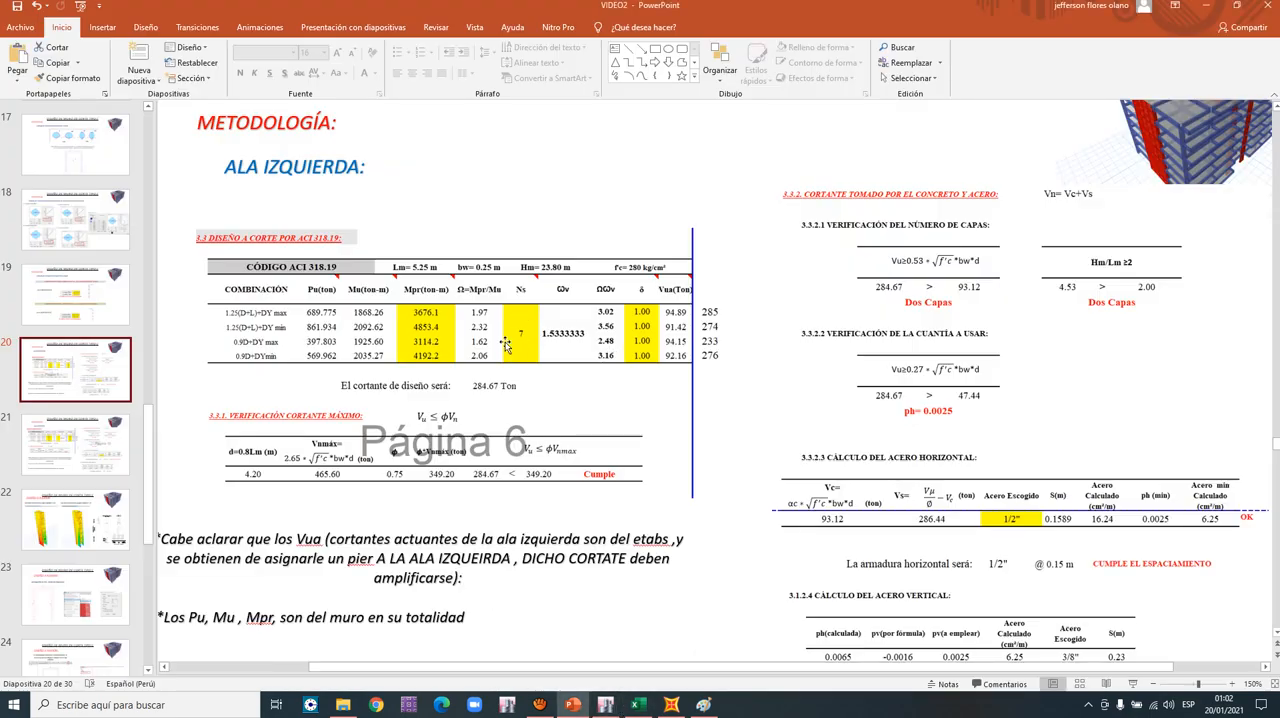